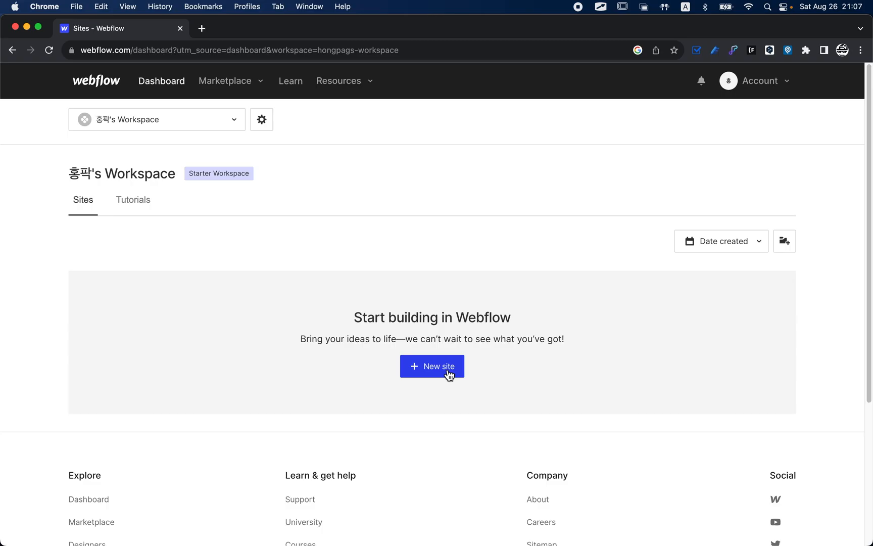
Step: Create a new site from the Blank Site preset and name it my-first-web
left_click(447, 371)
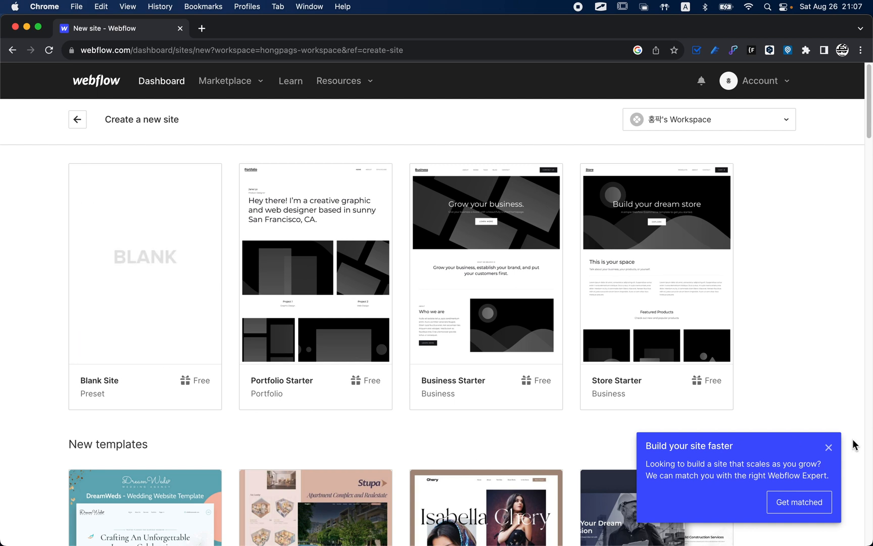
left_click(828, 447)
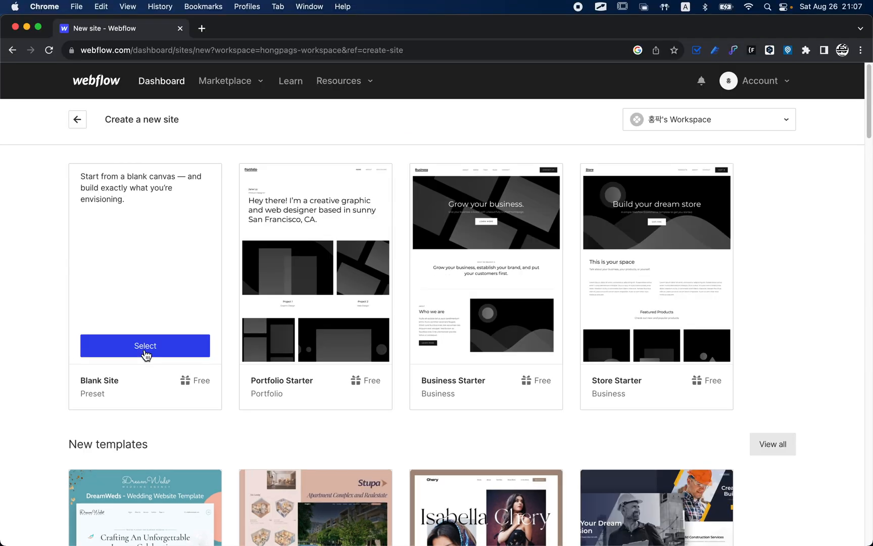
left_click(145, 354)
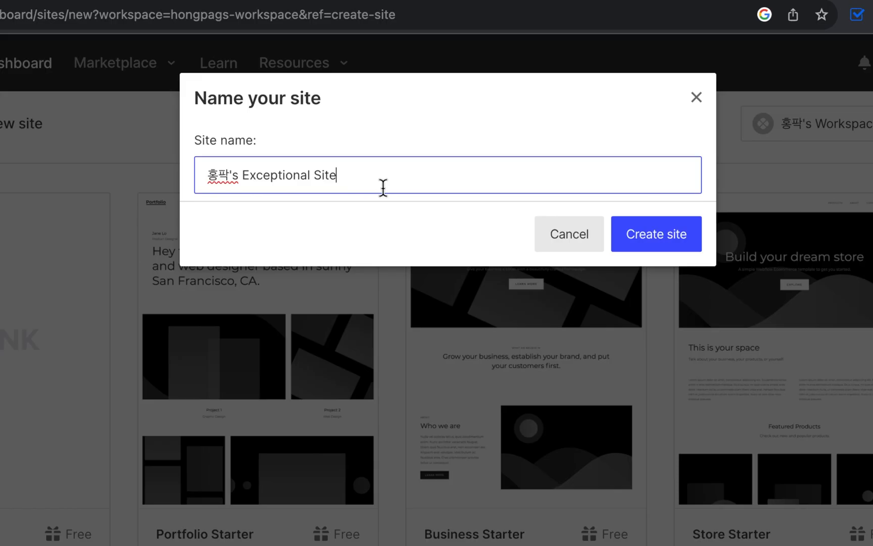
triple_click(383, 187)
key("BackSpace")
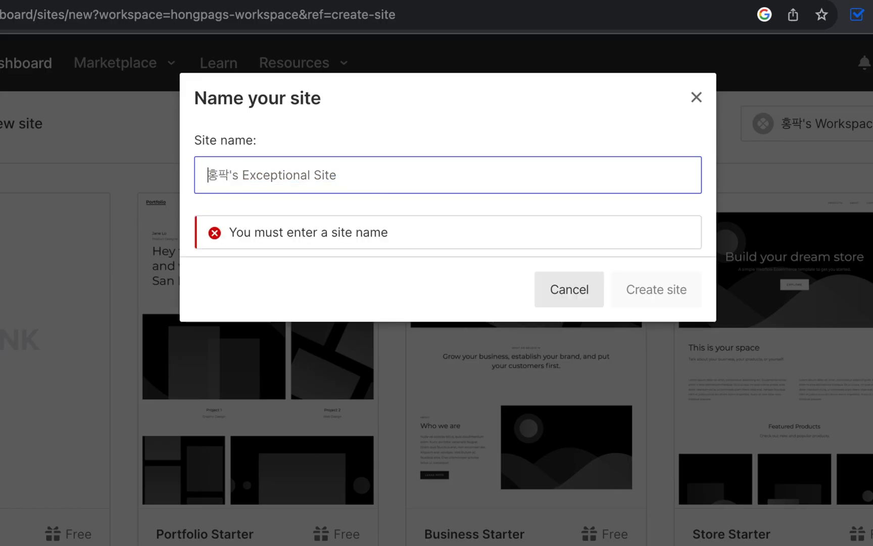
type("my-first-web")
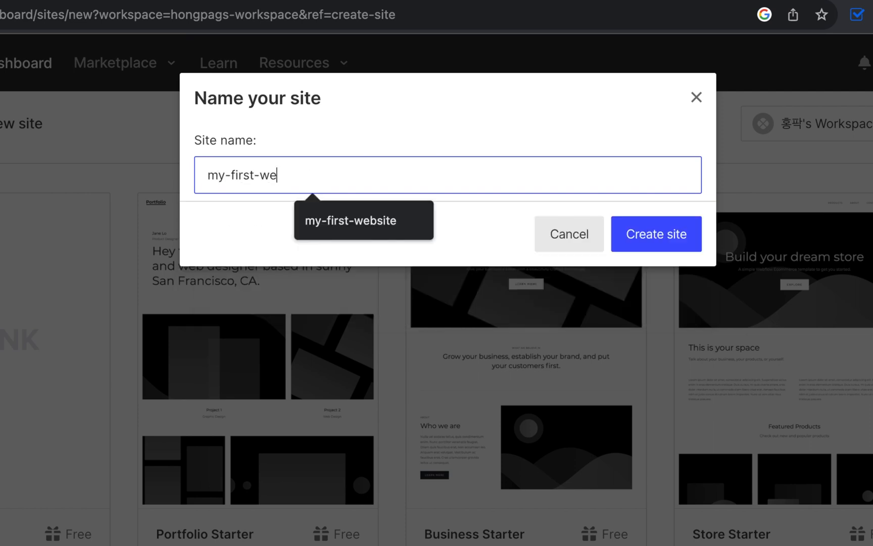
key("super+a")
key("Right")
left_click(686, 242)
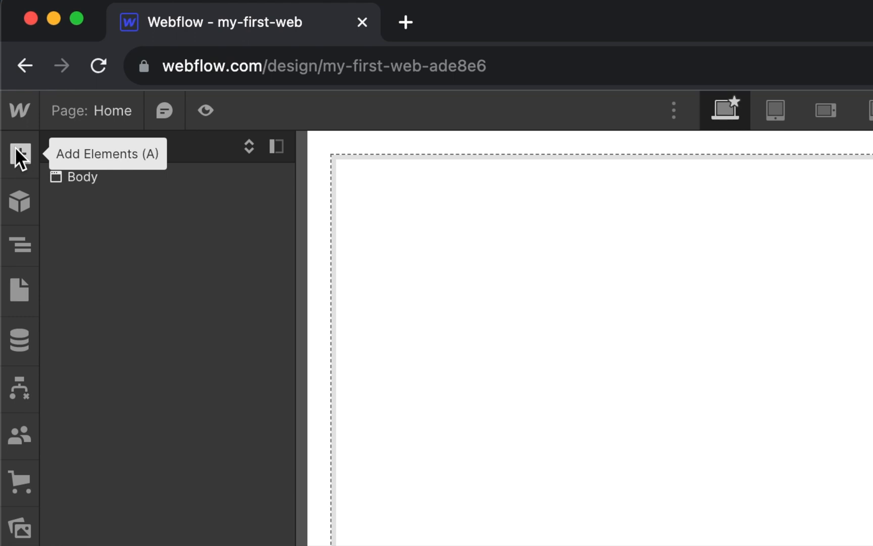
Step: Browse the Starter library of prebuilt layouts and collapse all its categories from Navigation through Footer
left_click(20, 153)
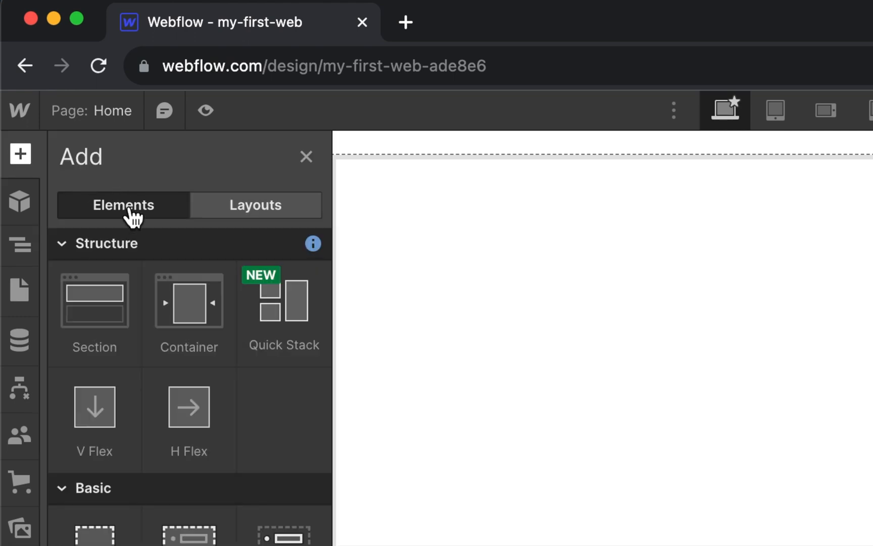
left_click(222, 210)
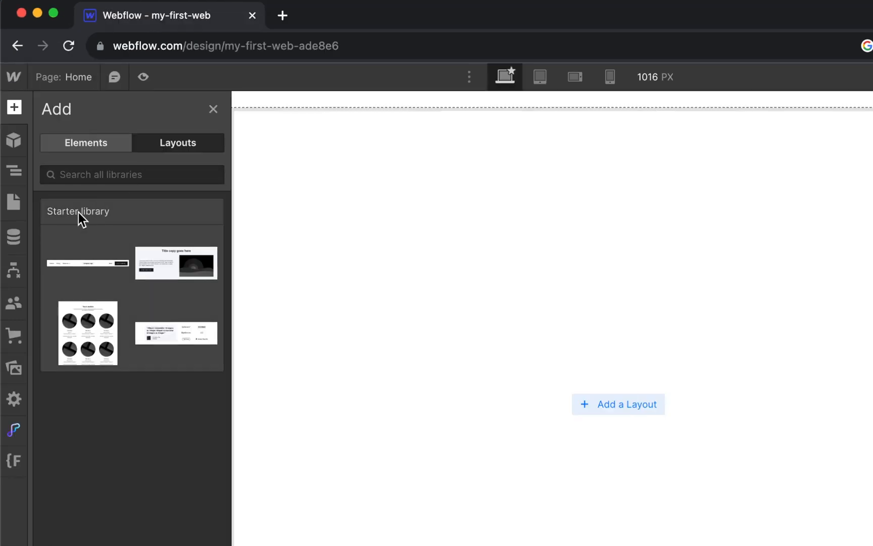
left_click(78, 213)
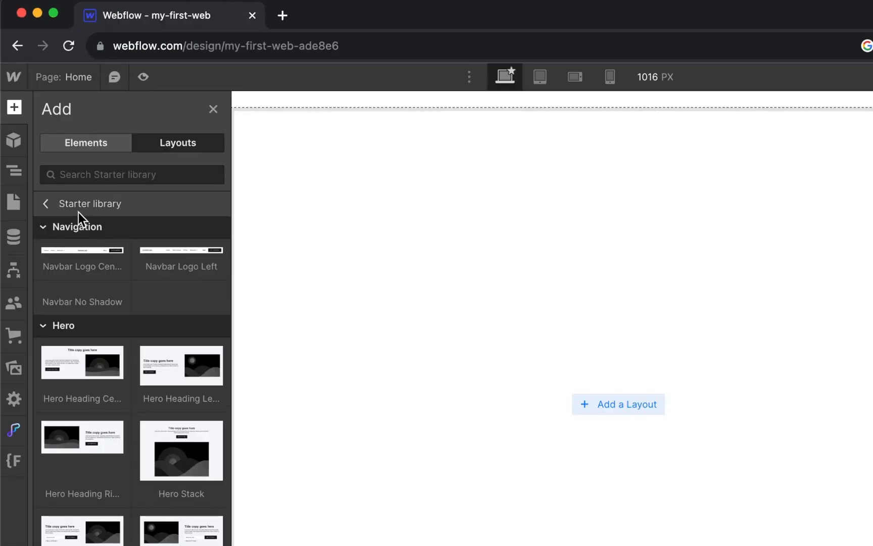
left_click(45, 230)
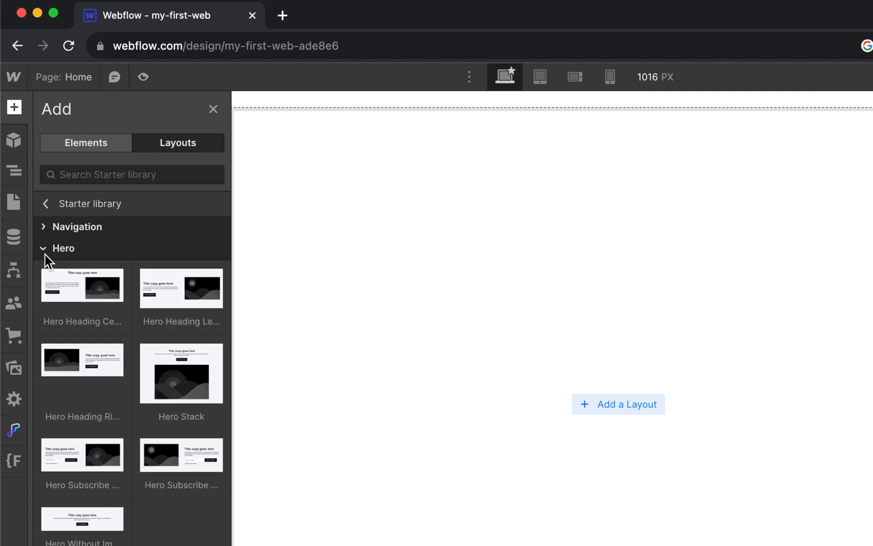
left_click(44, 251)
left_click(43, 270)
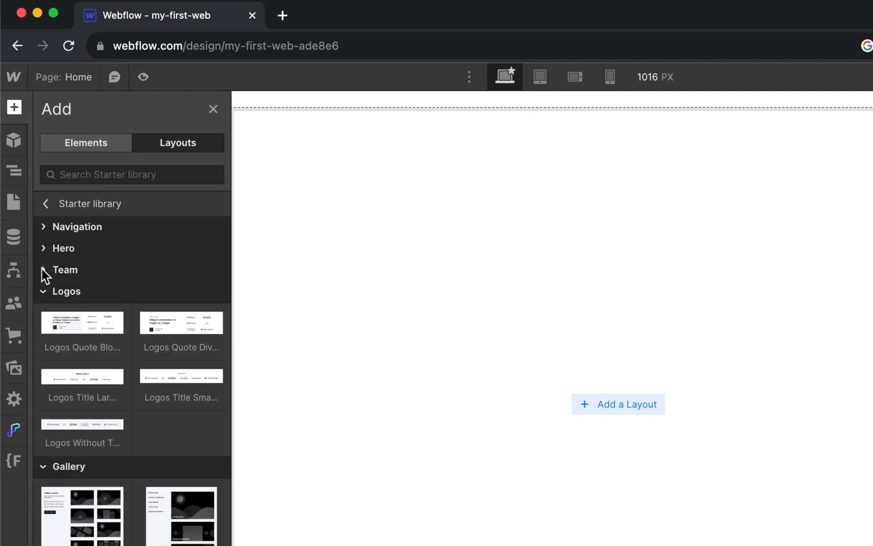
left_click(42, 292)
left_click(43, 312)
left_click(45, 333)
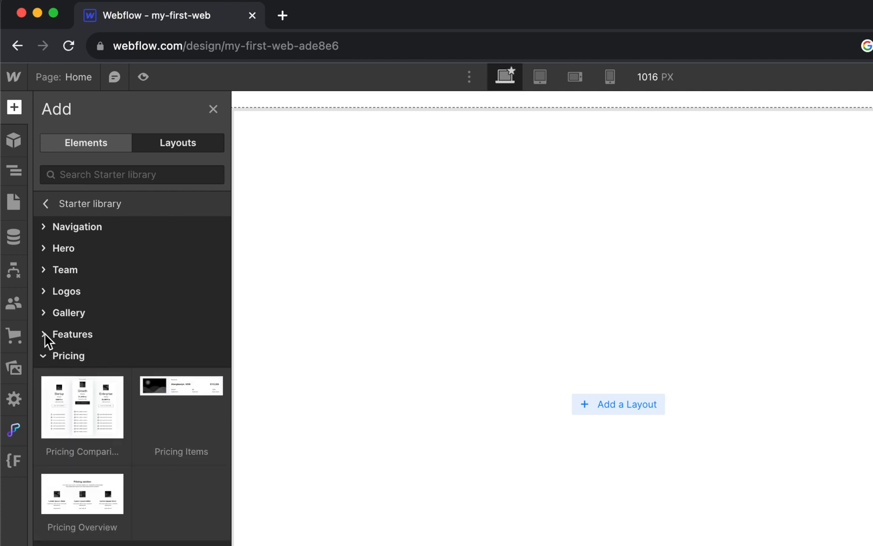
left_click(44, 355)
left_click(44, 378)
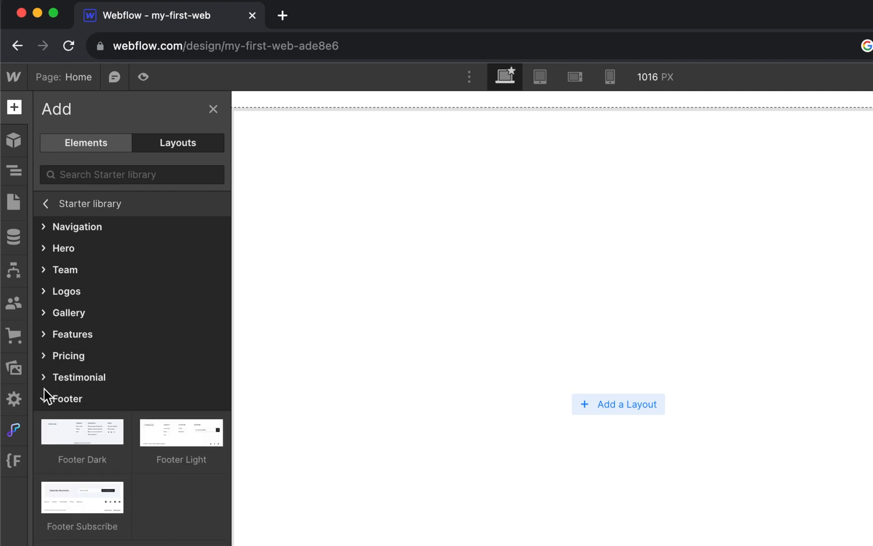
left_click(44, 398)
Step: Add the Navbar Logo Left layout from the Navigation category to the empty page and select it in the element hierarchy
left_click(70, 225)
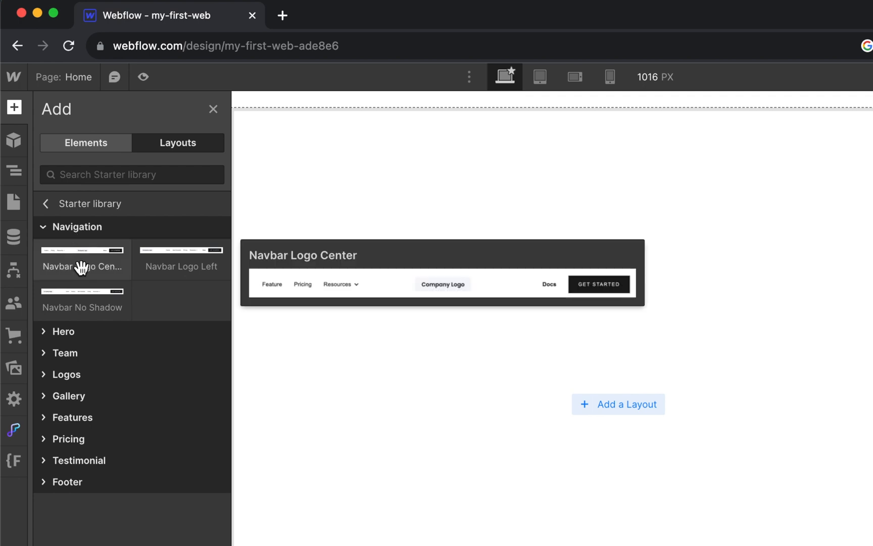
mouse_move(174, 259)
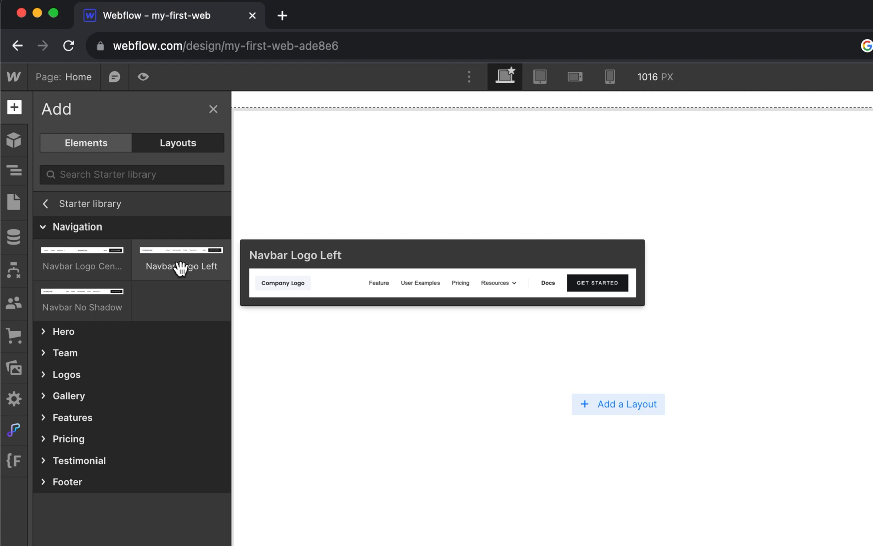
left_click_drag(180, 267, 536, 183)
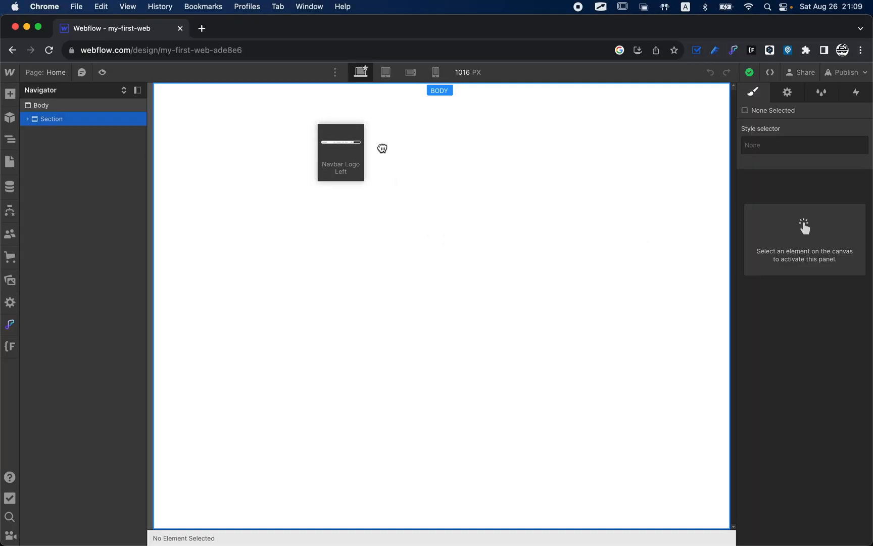
left_click_drag(382, 148, 382, 147)
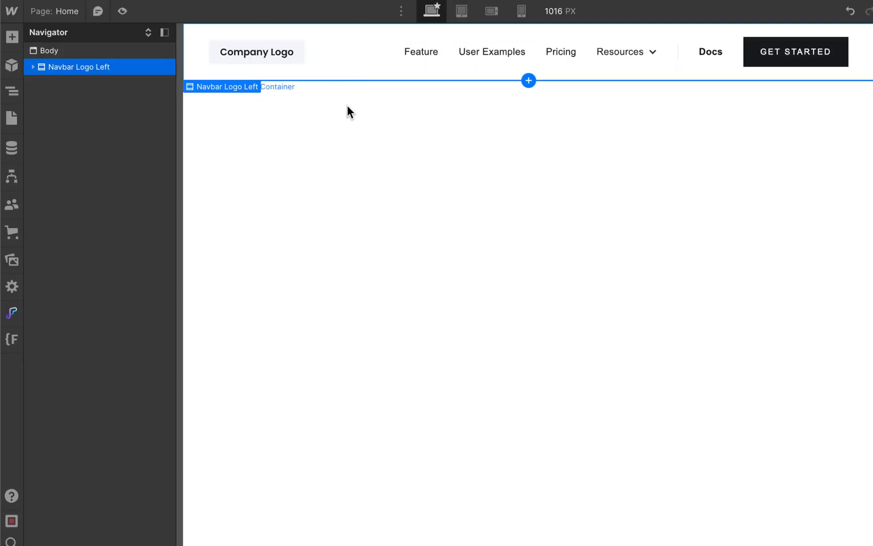
left_click(12, 91)
left_click(11, 91)
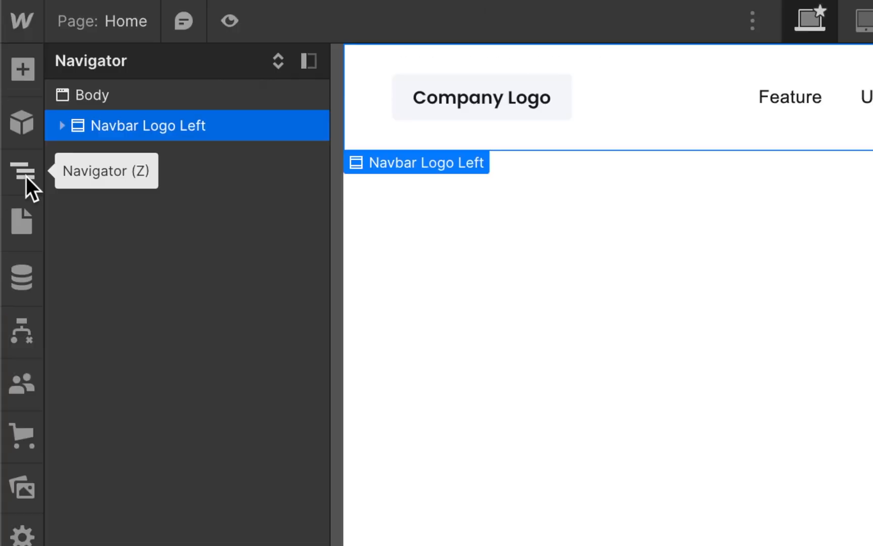
left_click(98, 97)
left_click(142, 128)
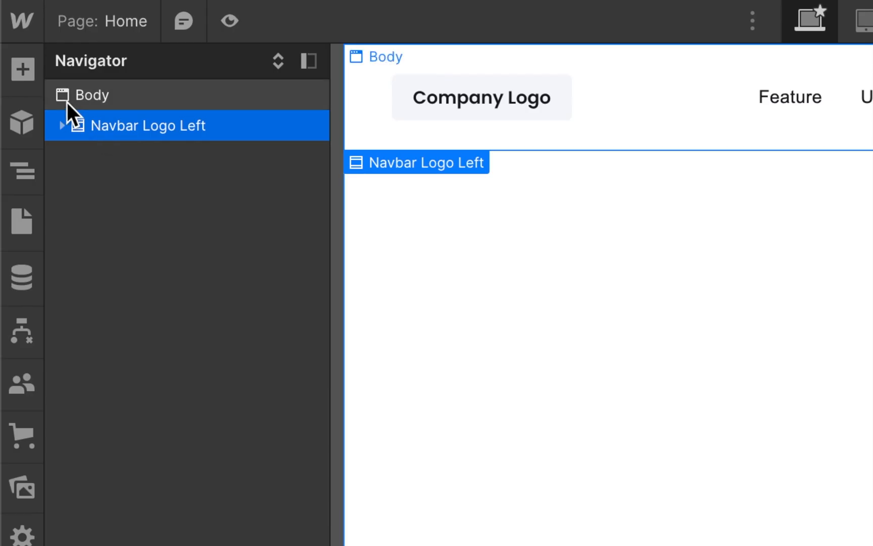
Step: Add the Hero Heading Left layout from the Hero category below the navbar and select it in the element hierarchy
left_click(33, 77)
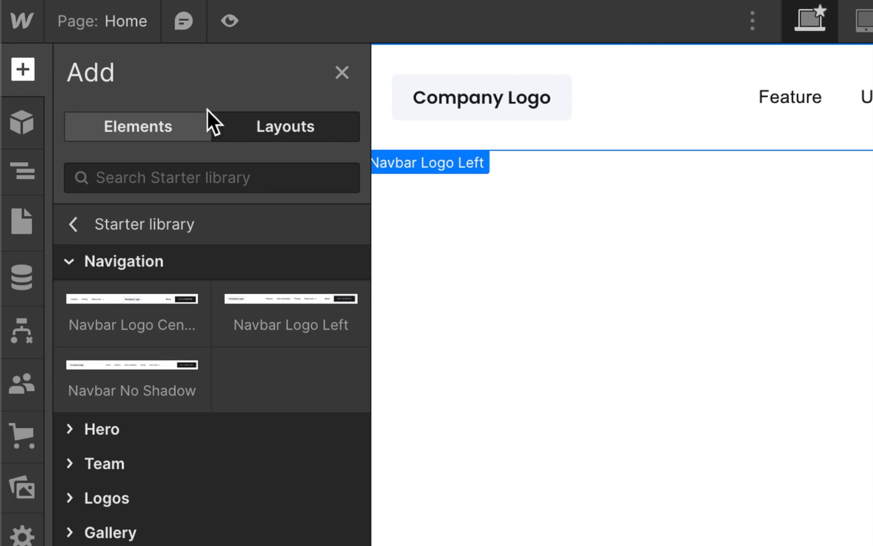
left_click(257, 130)
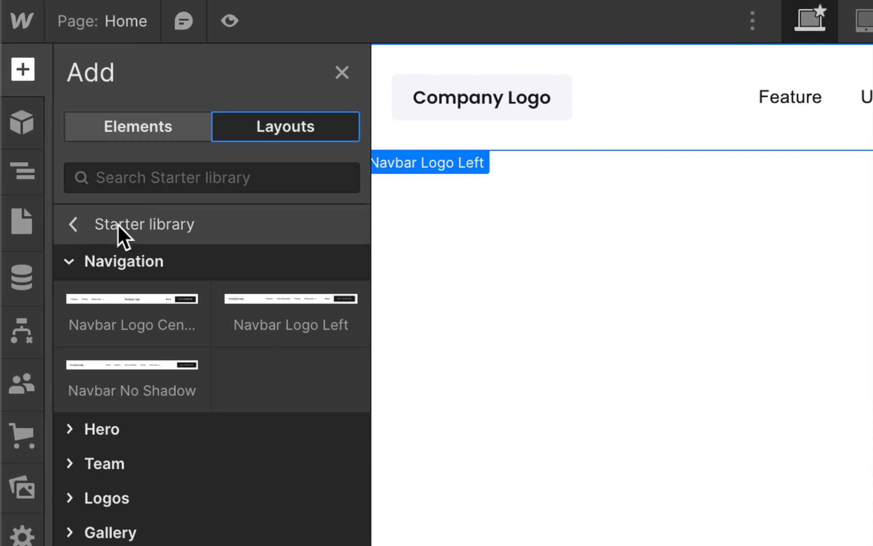
left_click(125, 260)
left_click(68, 296)
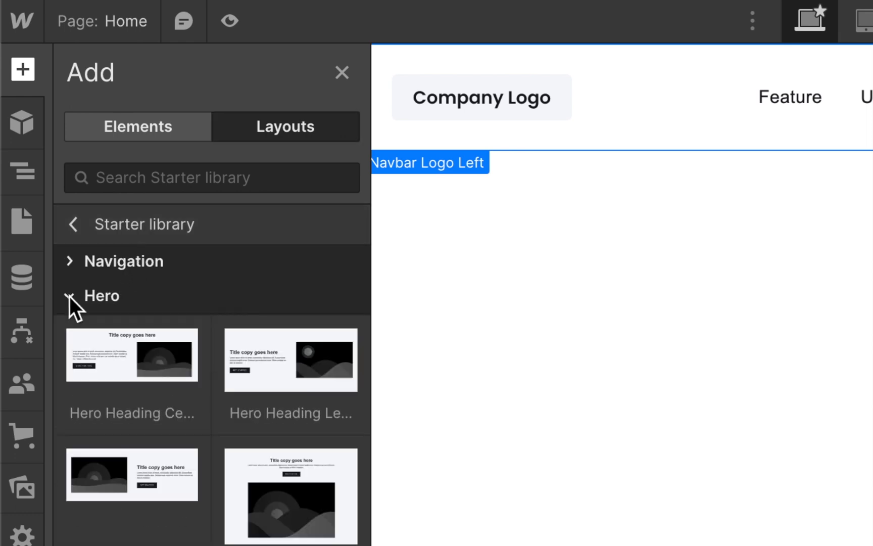
mouse_move(138, 353)
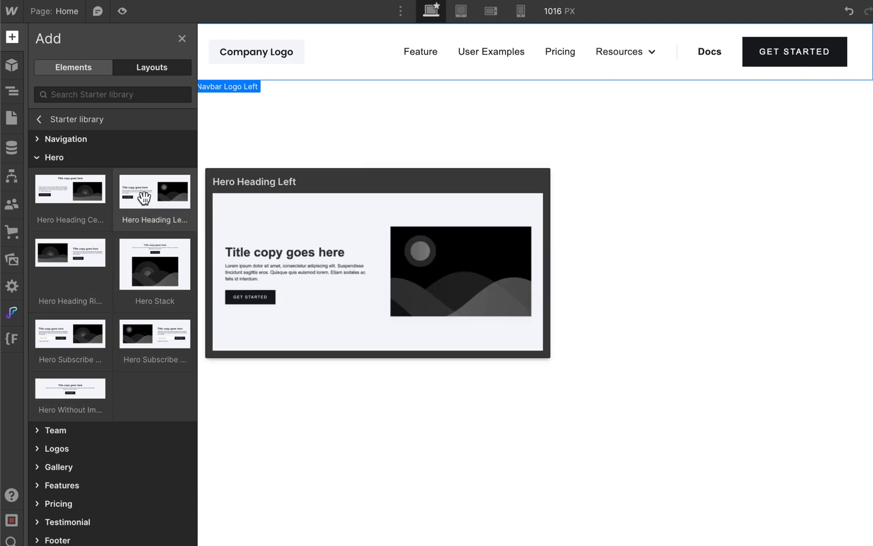
left_click_drag(204, 197, 457, 208)
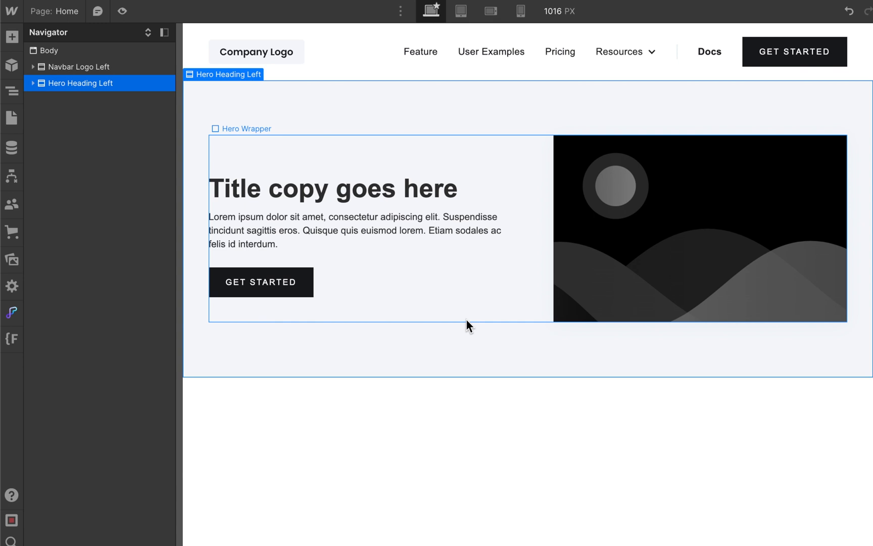
left_click(12, 94)
left_click(13, 94)
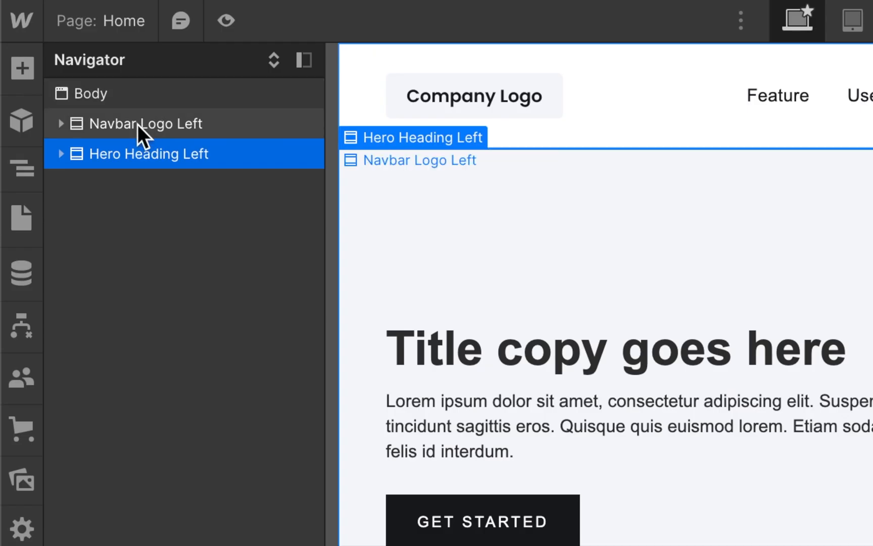
left_click(137, 125)
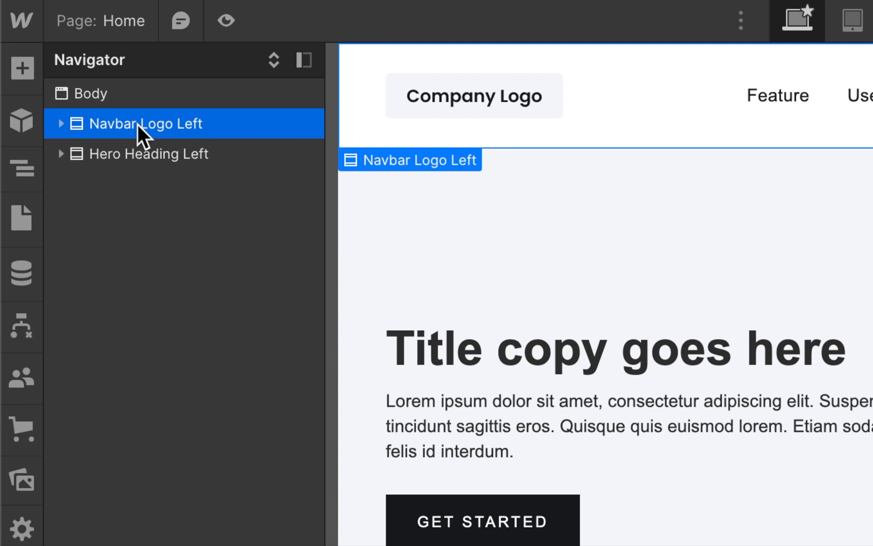
left_click(135, 148)
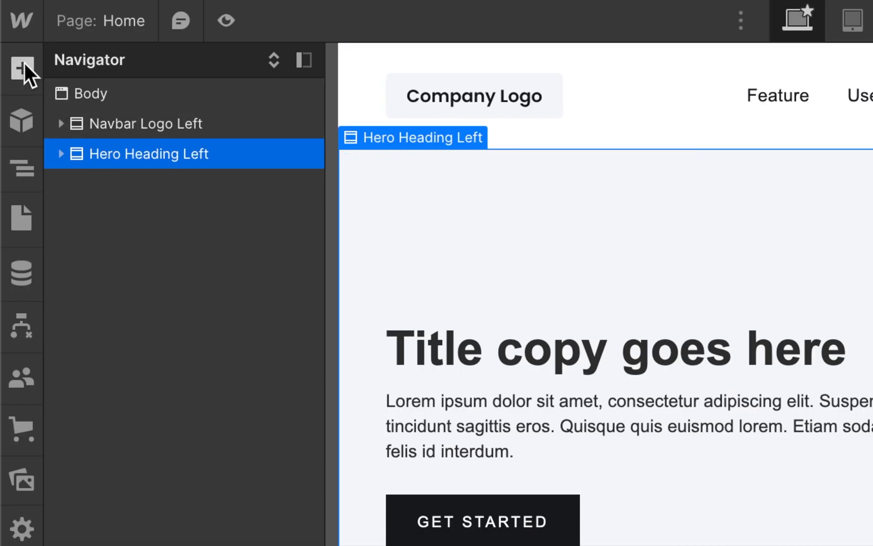
Step: Add the Footer Dark layout from the Footer category below the hero section and collapse the hero's entry in the element hierarchy
left_click(24, 64)
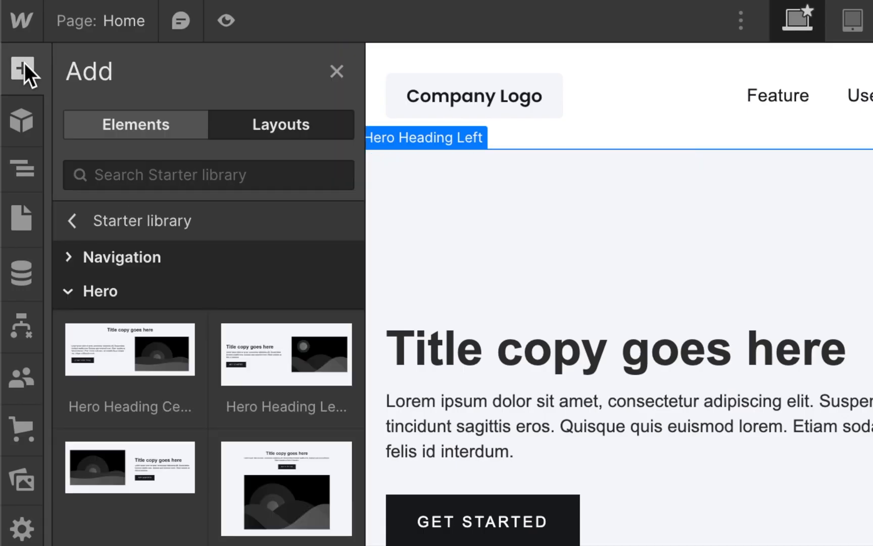
left_click(293, 131)
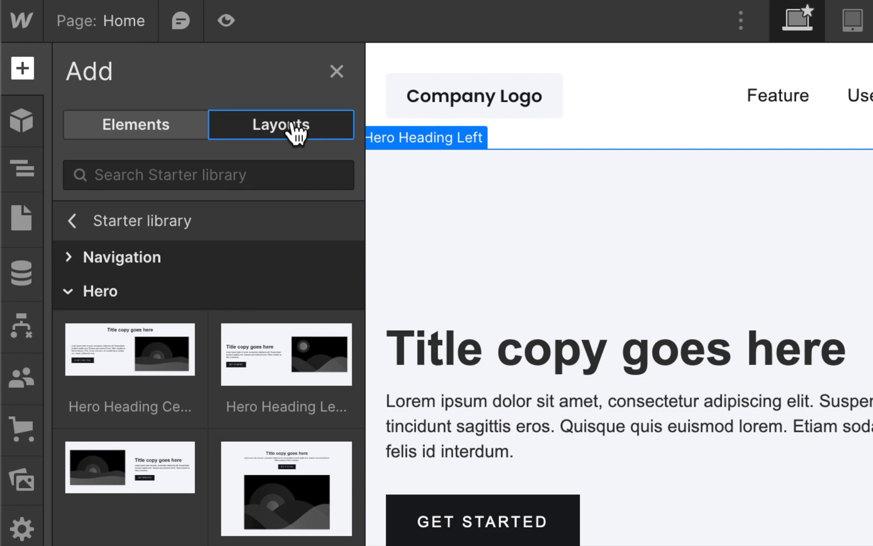
left_click(68, 290)
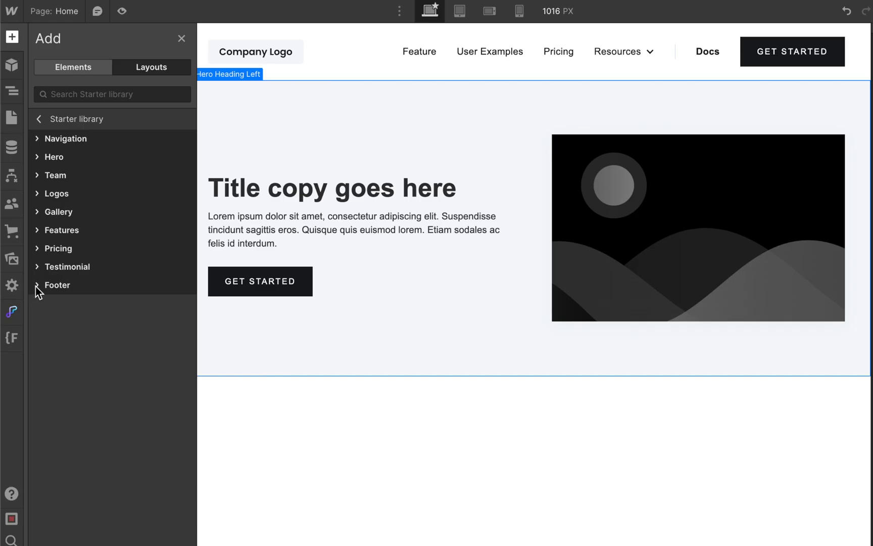
left_click(66, 531)
mouse_move(50, 320)
mouse_move(149, 329)
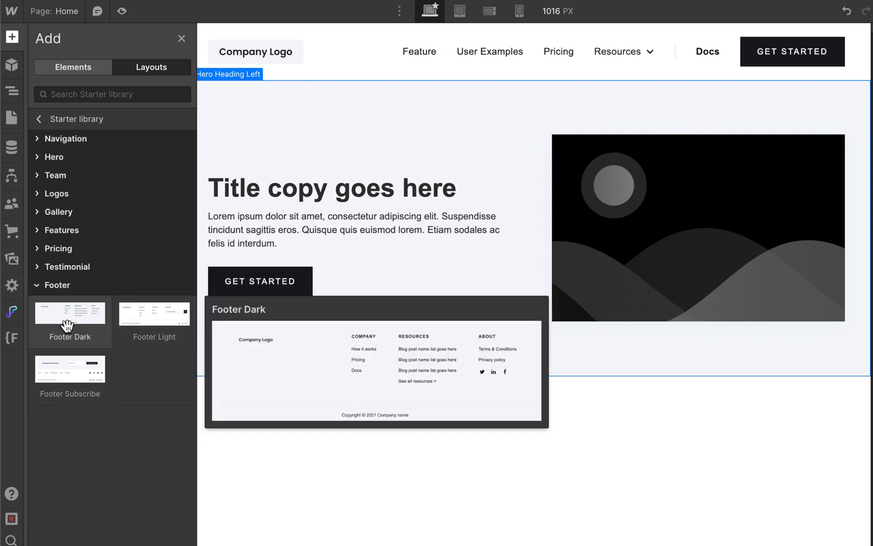
left_click_drag(68, 326, 480, 420)
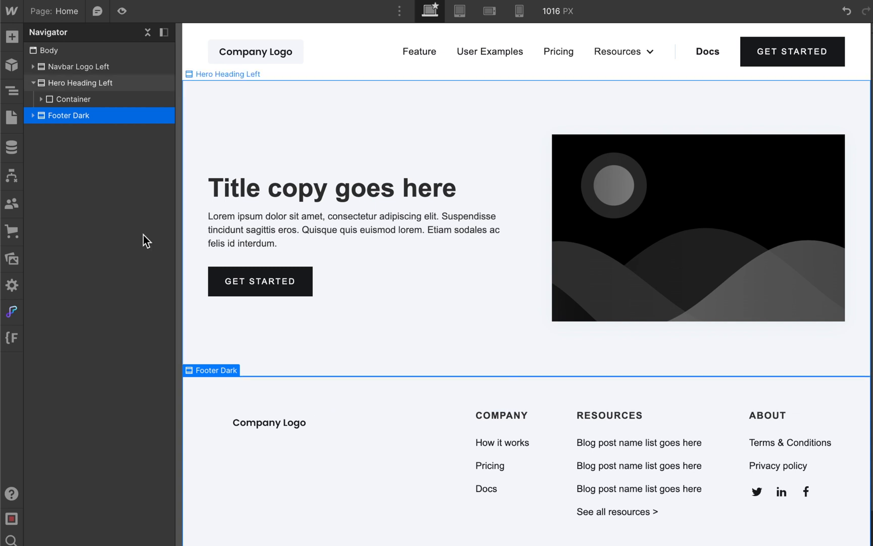
left_click(33, 83)
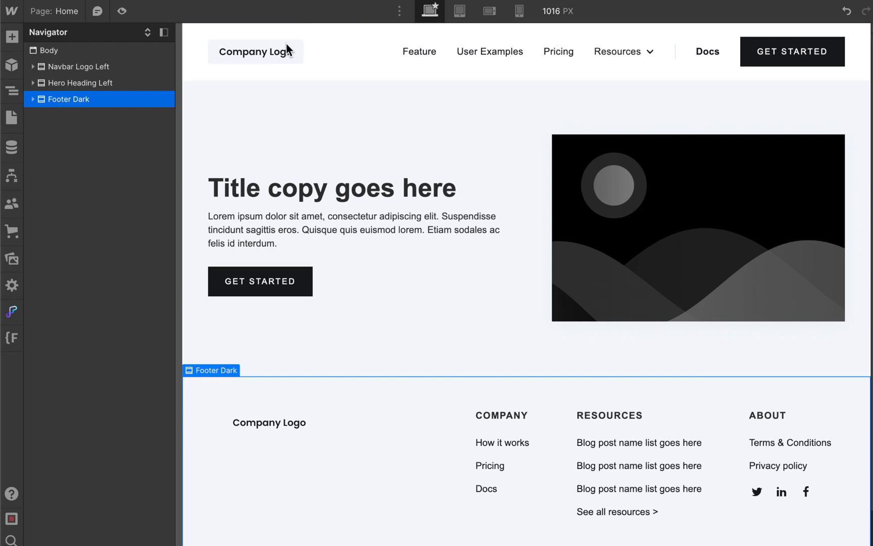
left_click_drag(182, 23, 866, 83)
mouse_move(183, 82)
left_mouse_down()
mouse_move(343, 171)
mouse_move(756, 363)
mouse_move(830, 376)
mouse_move(869, 372)
left_mouse_up()
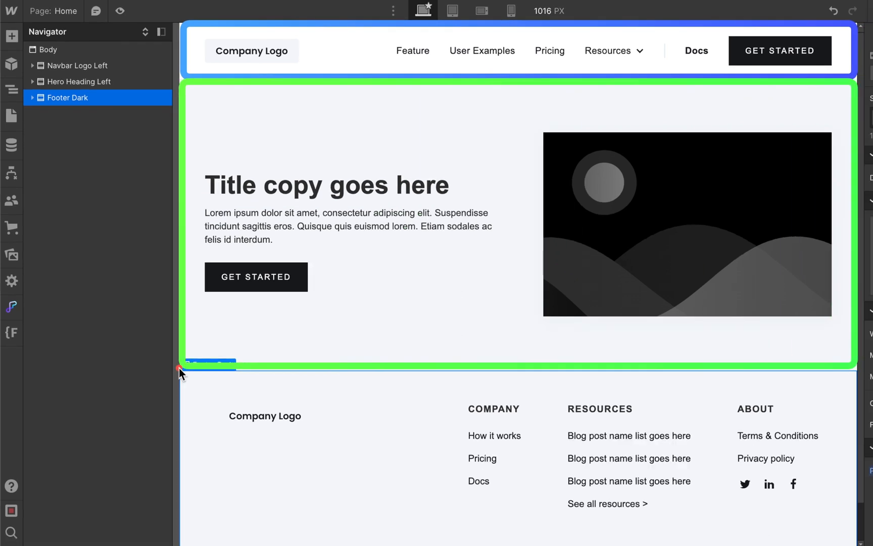
mouse_move(179, 372)
left_mouse_down()
mouse_move(348, 444)
mouse_move(599, 475)
mouse_move(855, 542)
left_mouse_up()
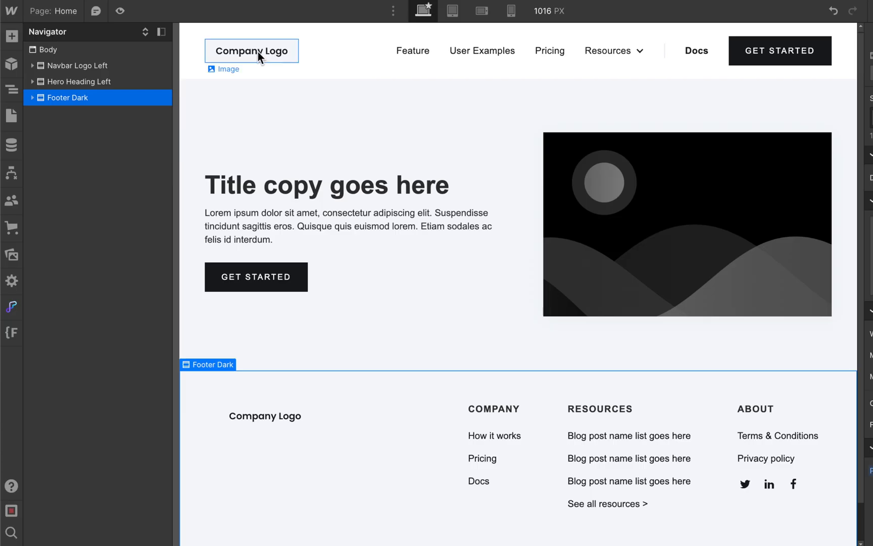
Step: Enlarge the Company Logo image in the navbar to about 142 px wide
left_click(258, 52)
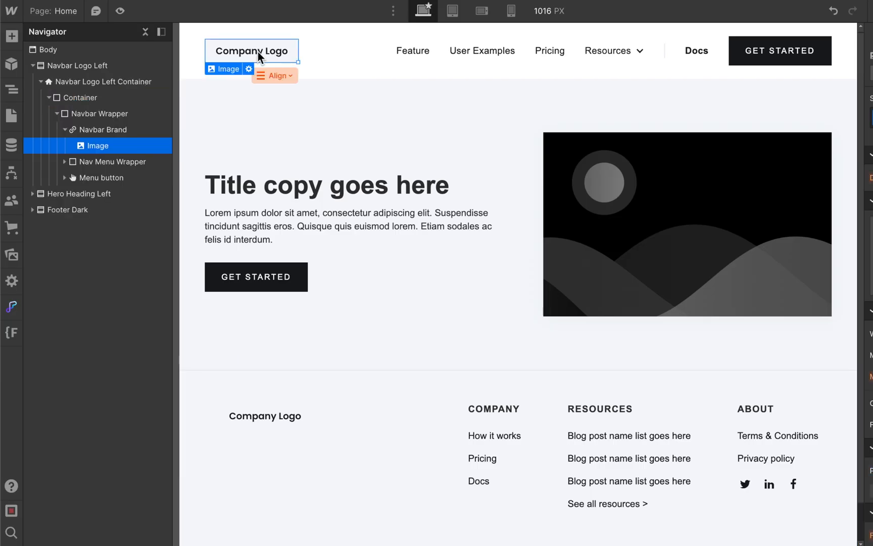
left_click_drag(298, 61, 433, 116)
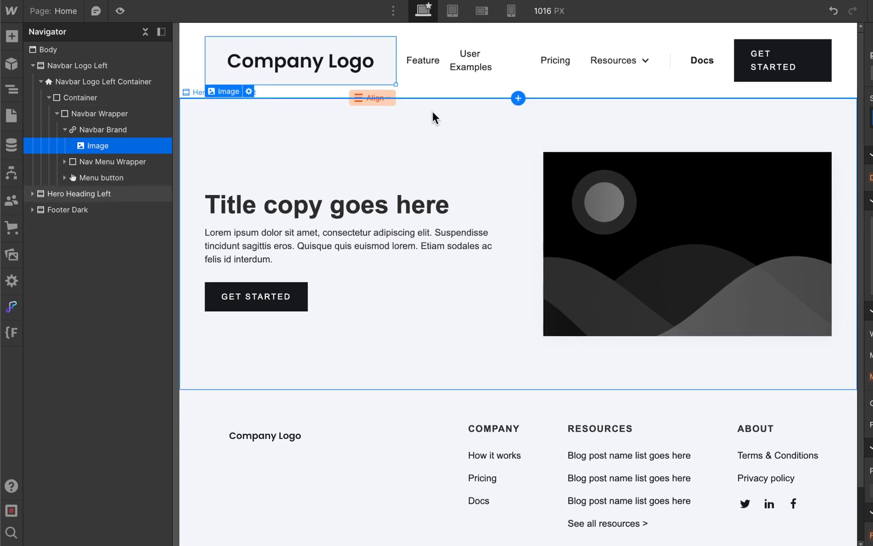
left_click_drag(395, 84, 361, 76)
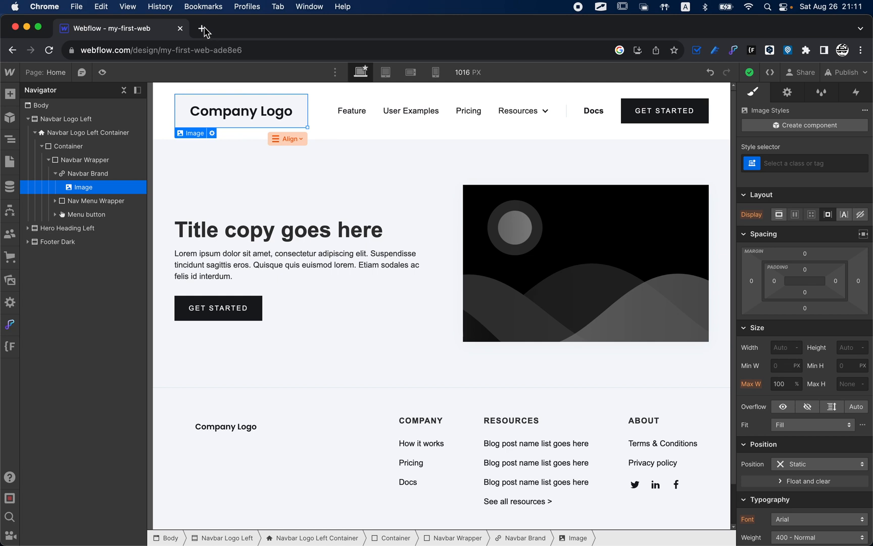
Step: Open Microsoft Designer at designer.microsoft.com in a new browser tab
left_click(204, 29)
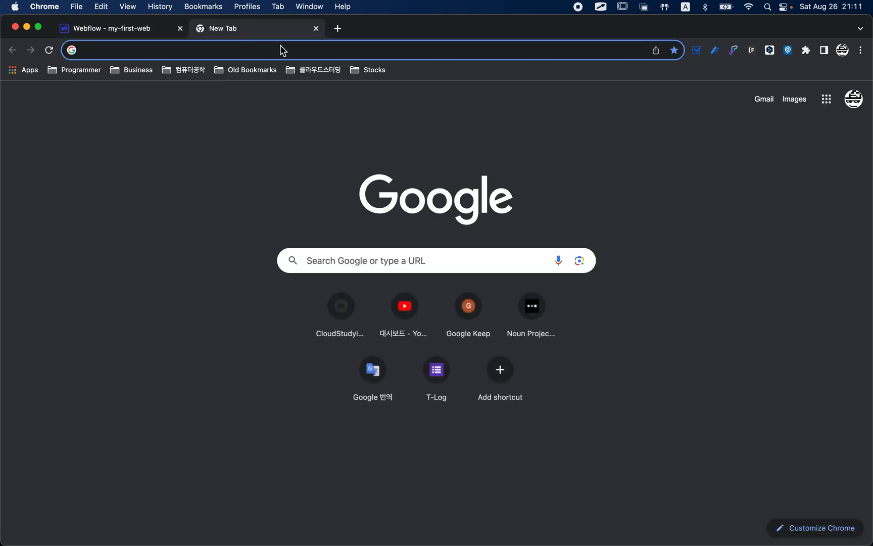
type("ㅇㄱ")
key("BackSpace")
key("BackSpace")
key("Caps_Lock")
type("di")
key("BackSpace")
type("e")
key("Right")
key("super+a")
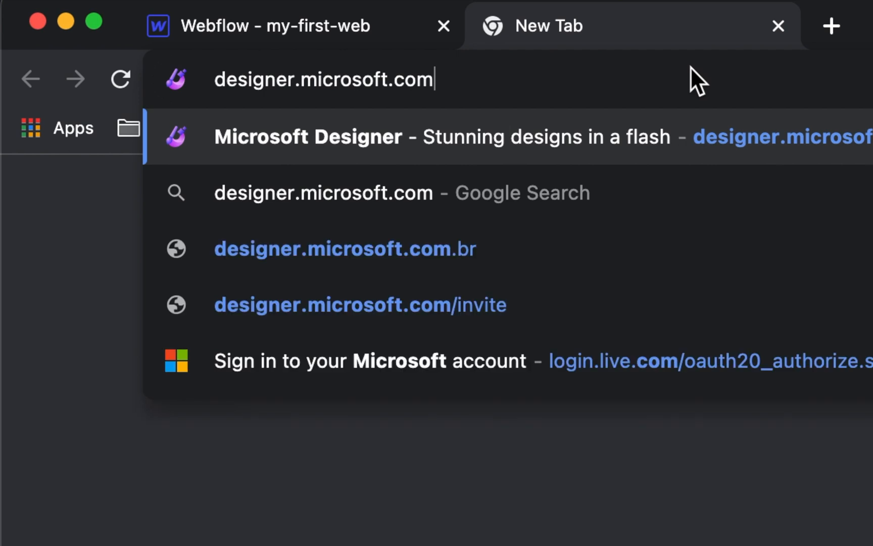
key("Right")
key("Return")
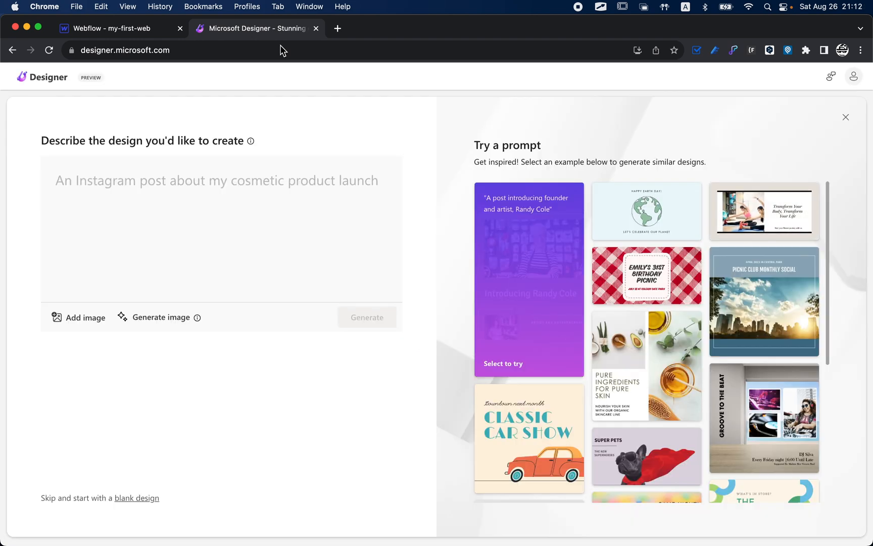
Step: Check the signed-in account and dismiss the design description screen to reach a blank design
left_click(854, 78)
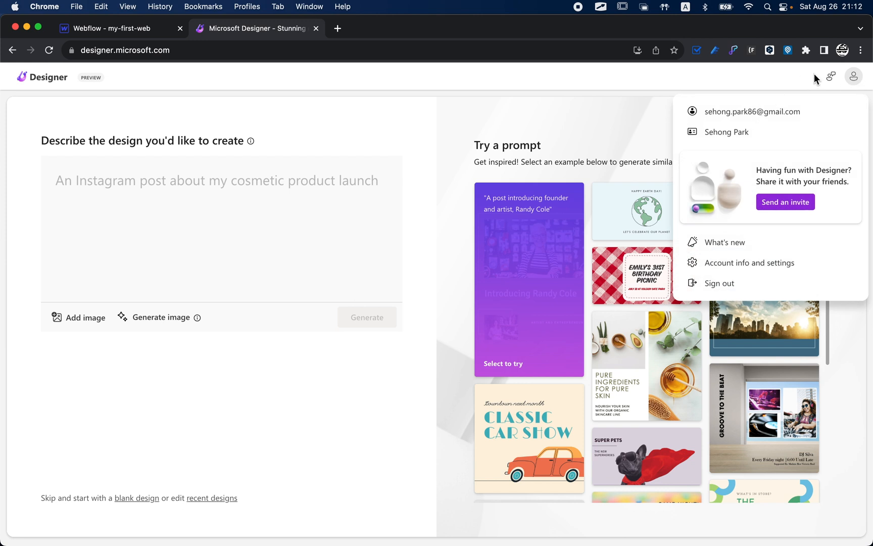
left_click(854, 81)
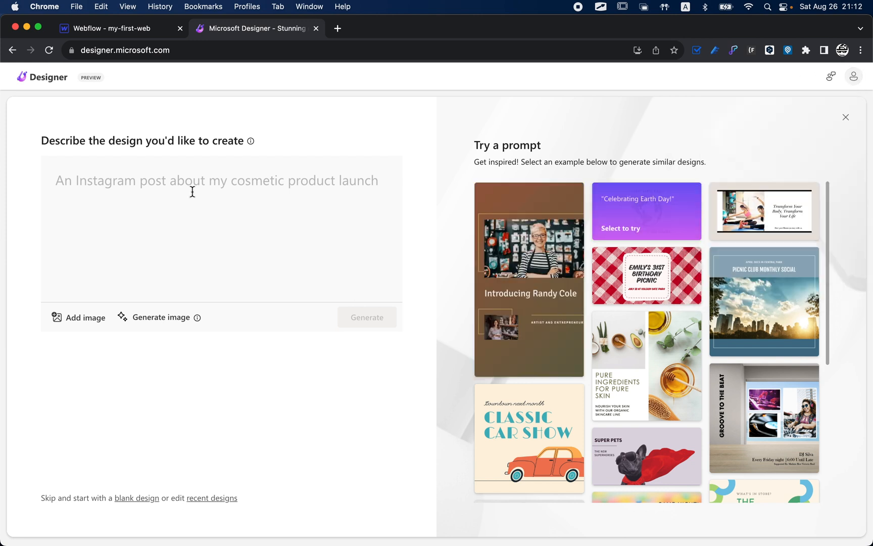
left_click(847, 119)
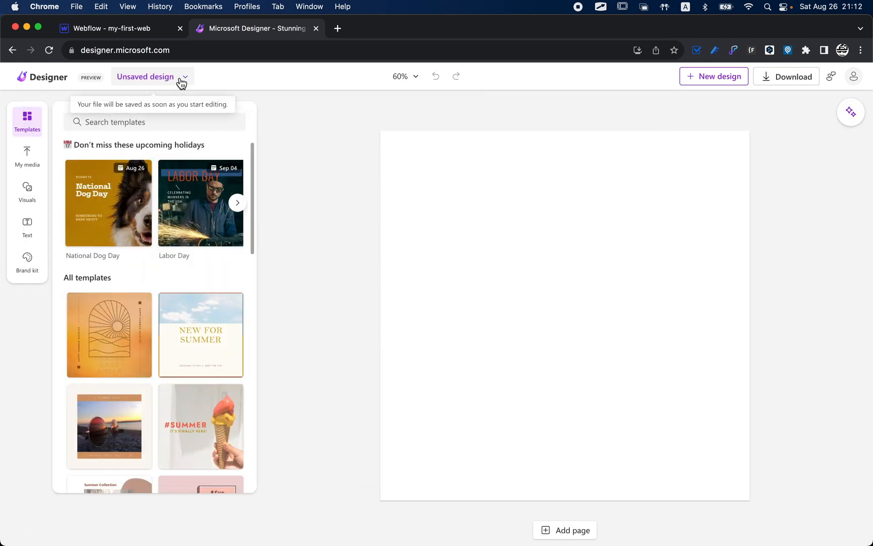
Step: Resize the blank design to a custom size of 1000 px wide by 180 px high, replacing the current one
left_click(184, 78)
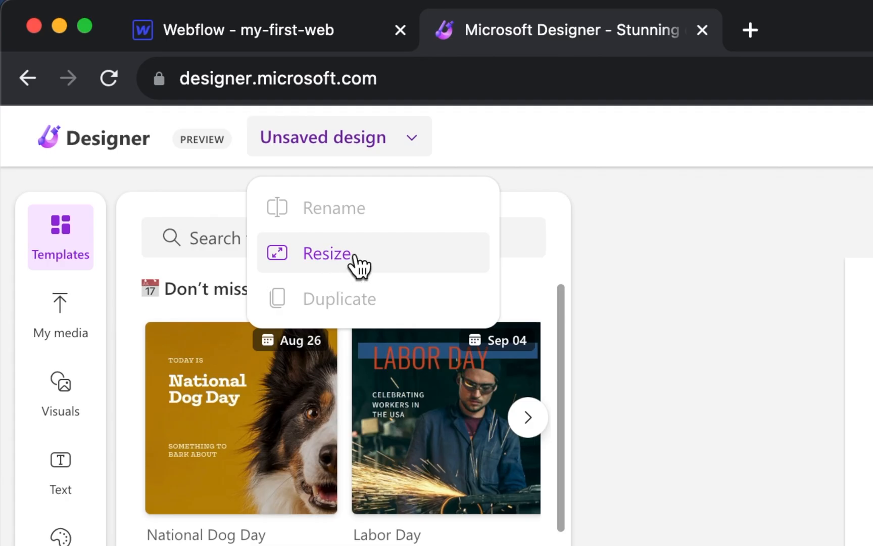
left_click(148, 134)
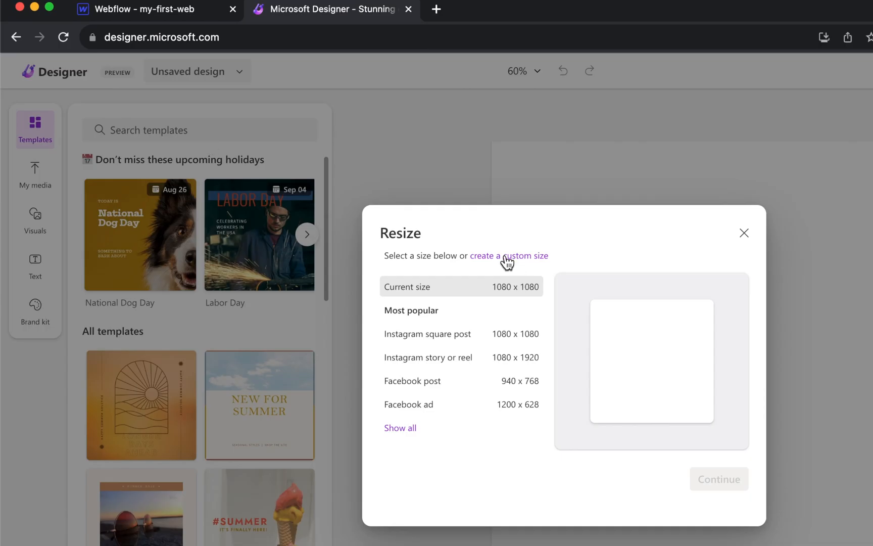
left_click(515, 257)
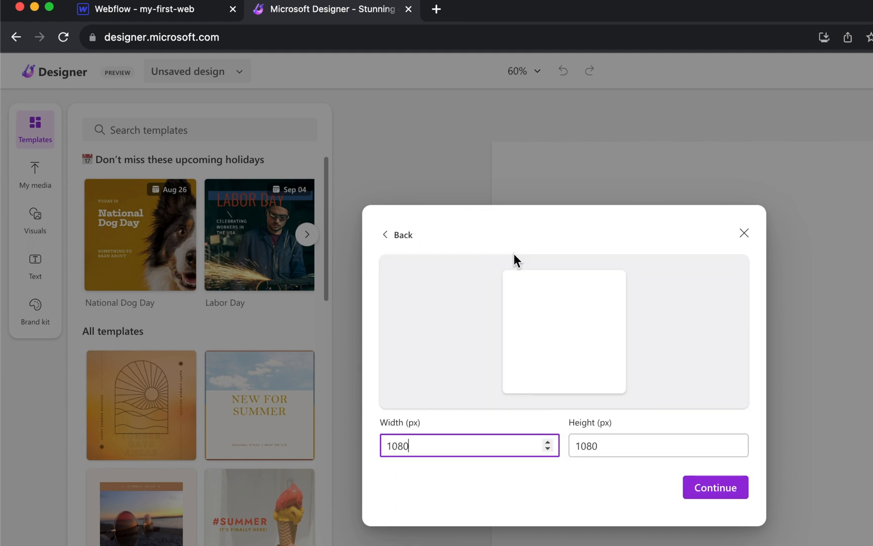
key("super+a")
type("1000")
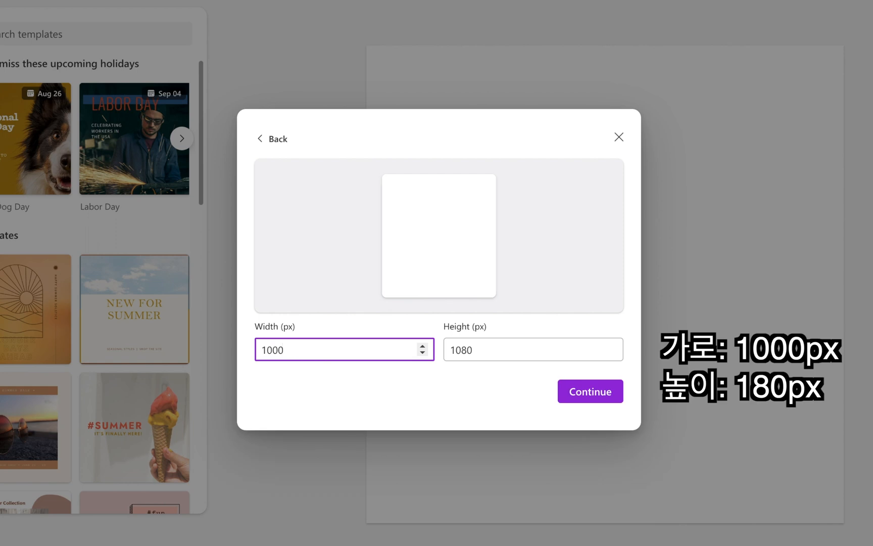
left_click(473, 349)
key("super+a")
type("180")
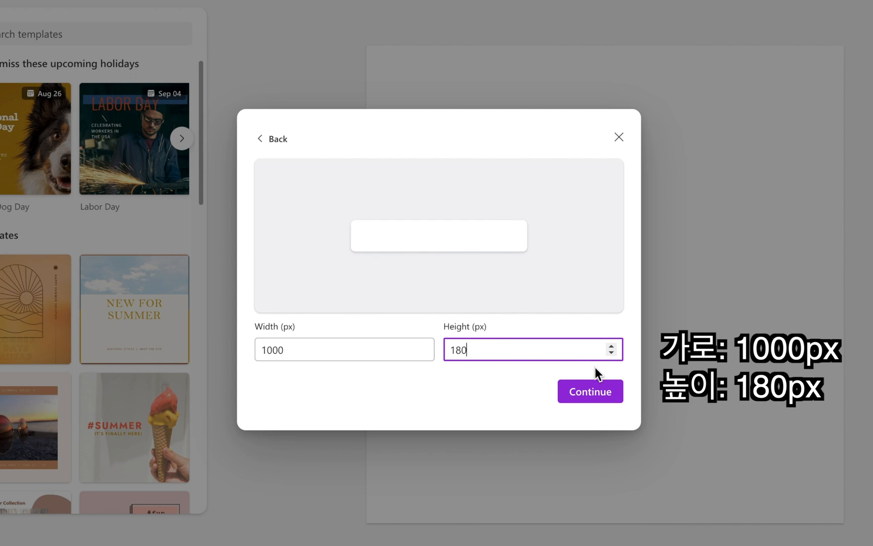
left_click(609, 390)
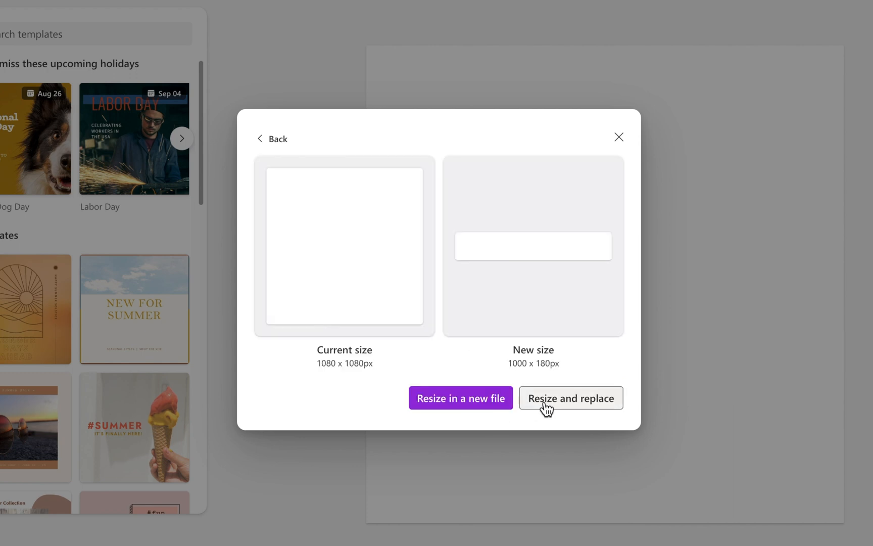
left_click(573, 402)
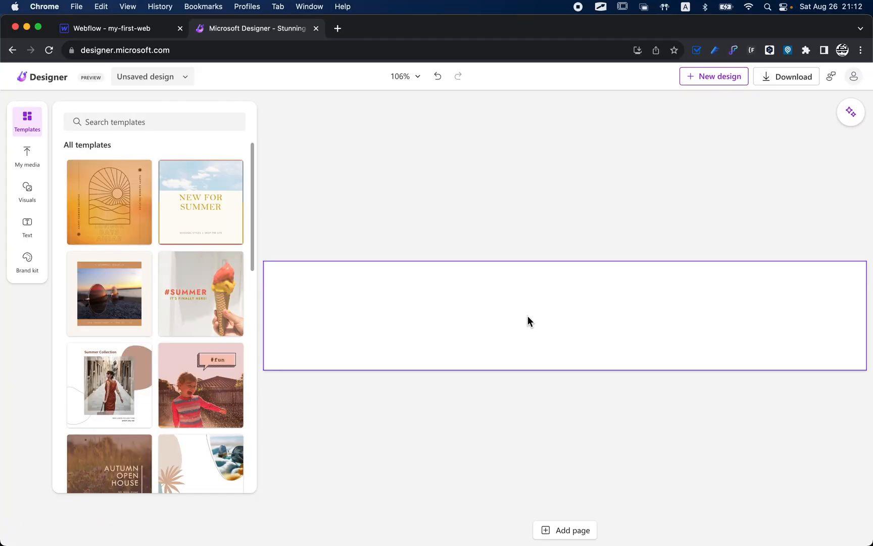
Step: Add a heading to the canvas with the text "My First Website"
left_click(434, 300)
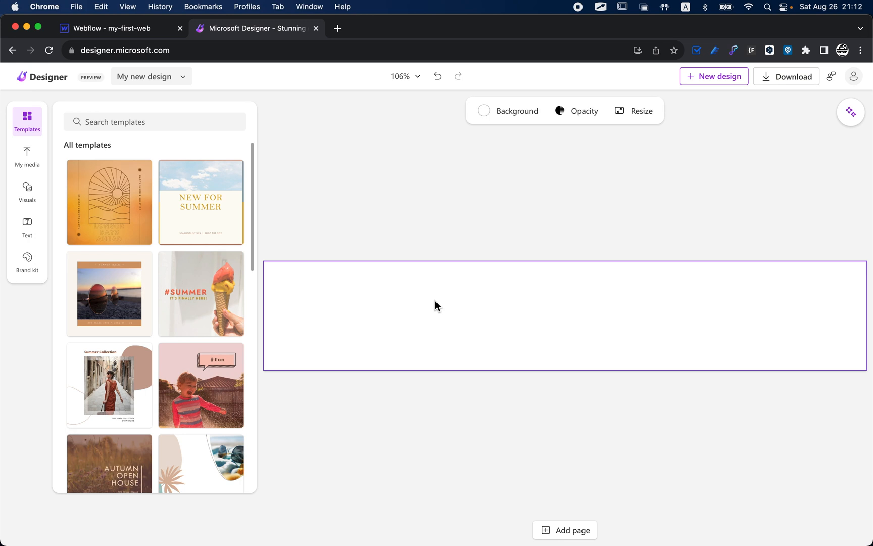
left_click(27, 227)
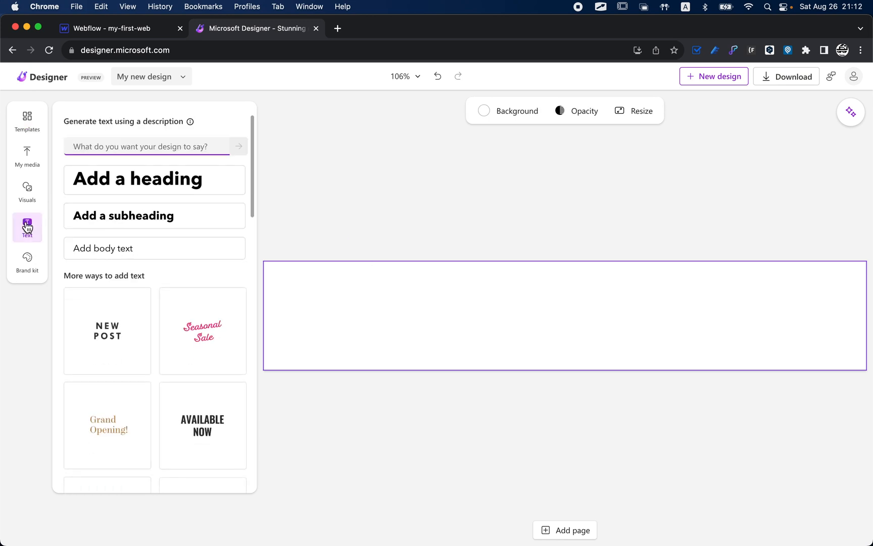
left_click(140, 189)
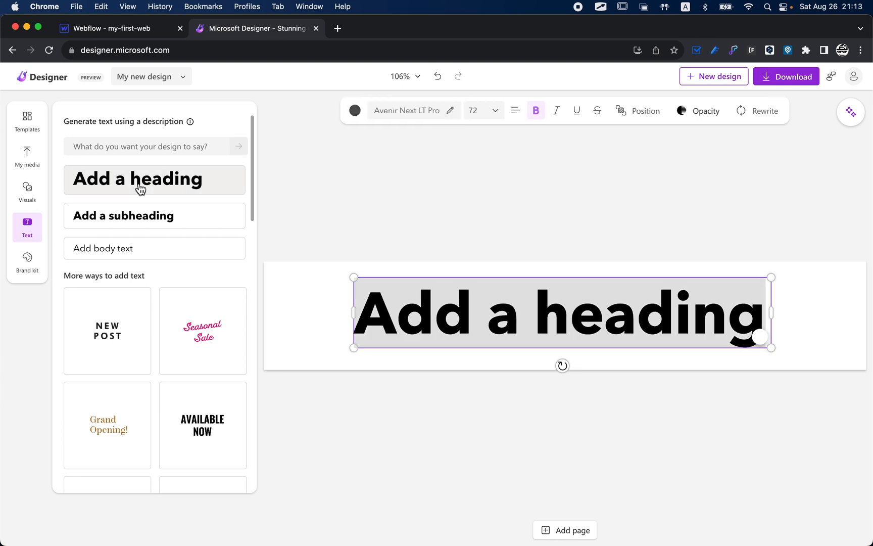
left_click(520, 332)
type("My")
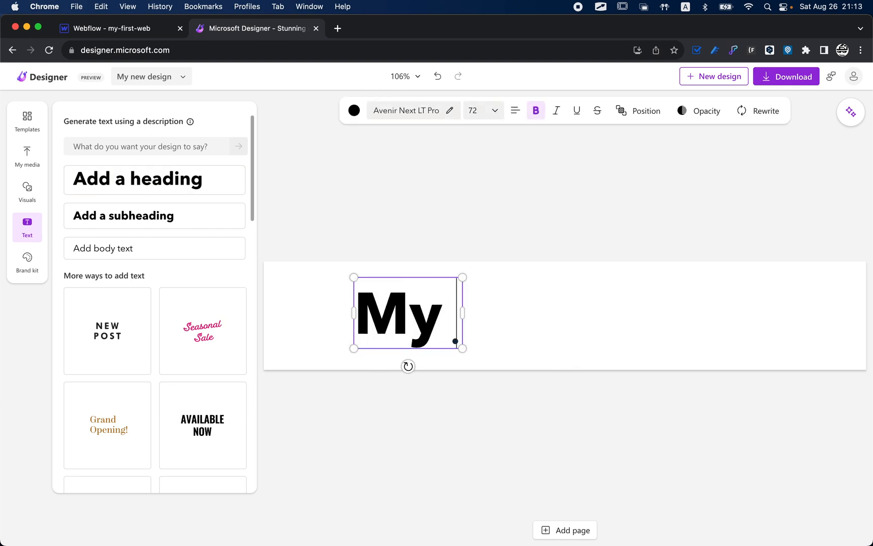
type(" First Website")
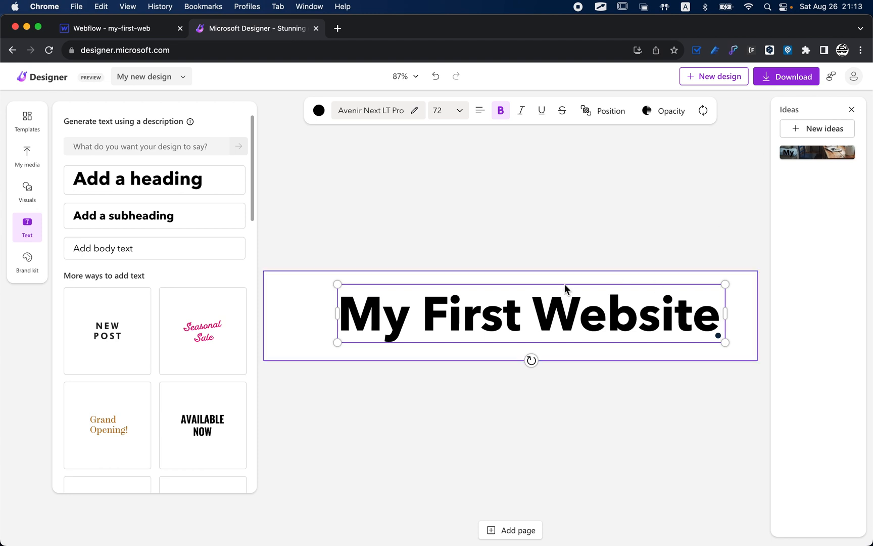
Step: Set the heading's font size to 96 and extend its text box to the left edge of the canvas
left_click(454, 325)
left_click(453, 325)
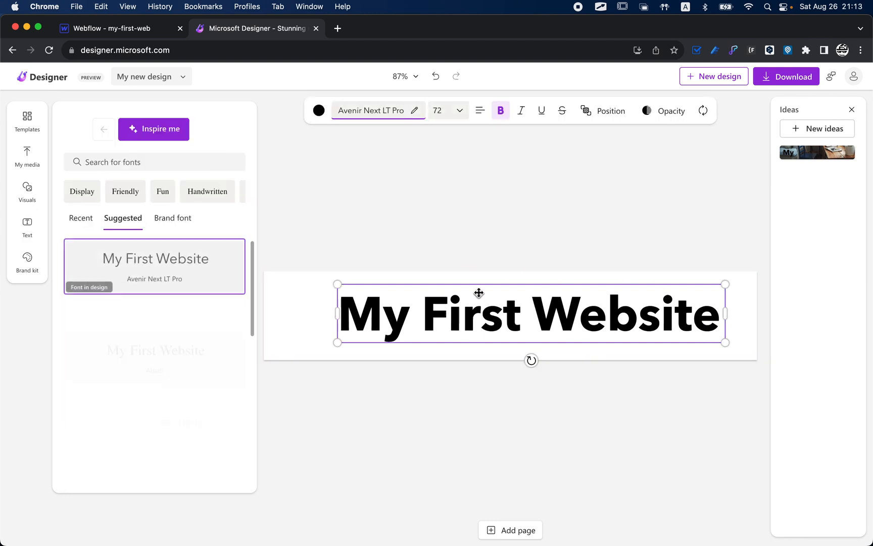
left_click(460, 111)
left_click(498, 141)
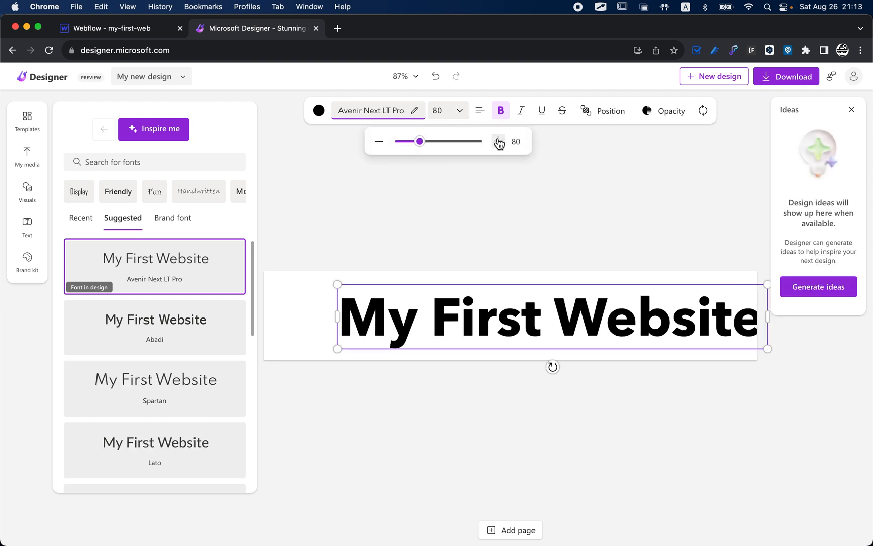
left_click(497, 141)
left_click(498, 141)
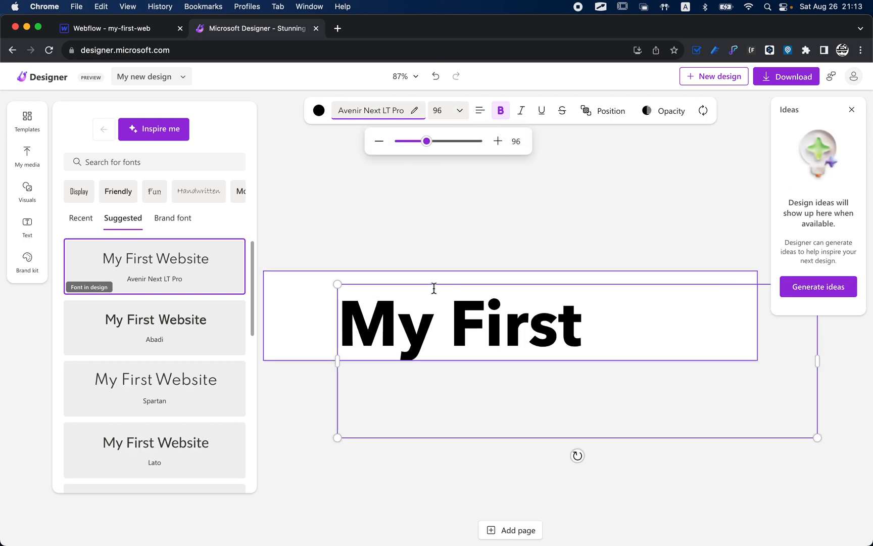
left_click_drag(338, 363, 265, 361)
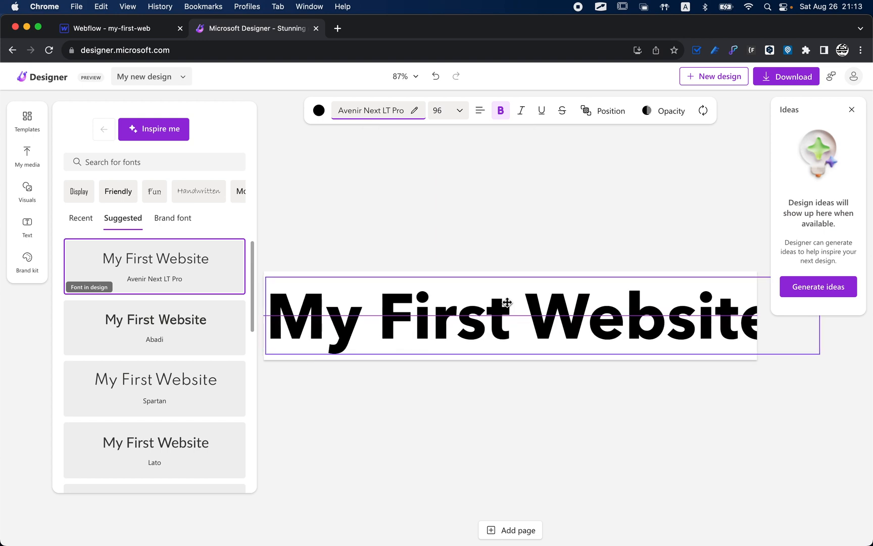
Step: Remove the bold from the words "My First" in the heading, leaving "Website" bold
double_click(511, 303)
key("Right")
key("Right")
key("Right")
key("shift+super+Left")
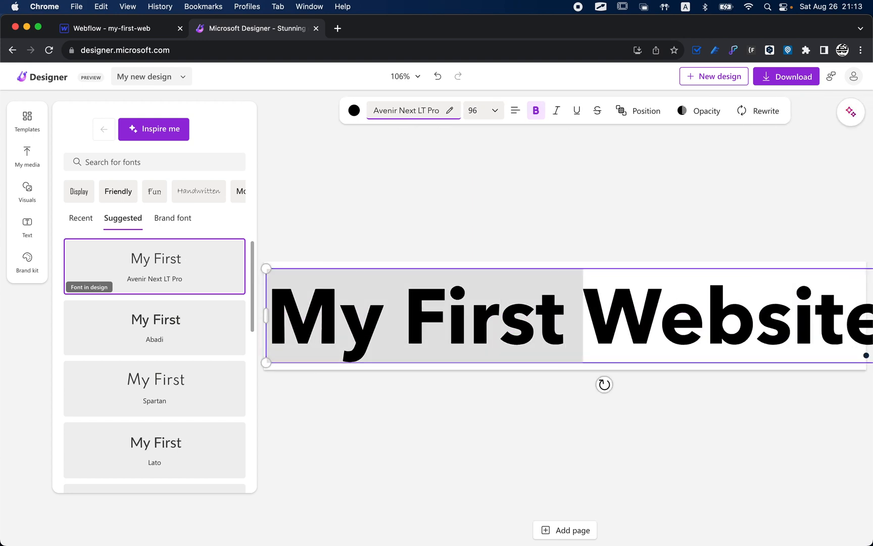
key("super+b")
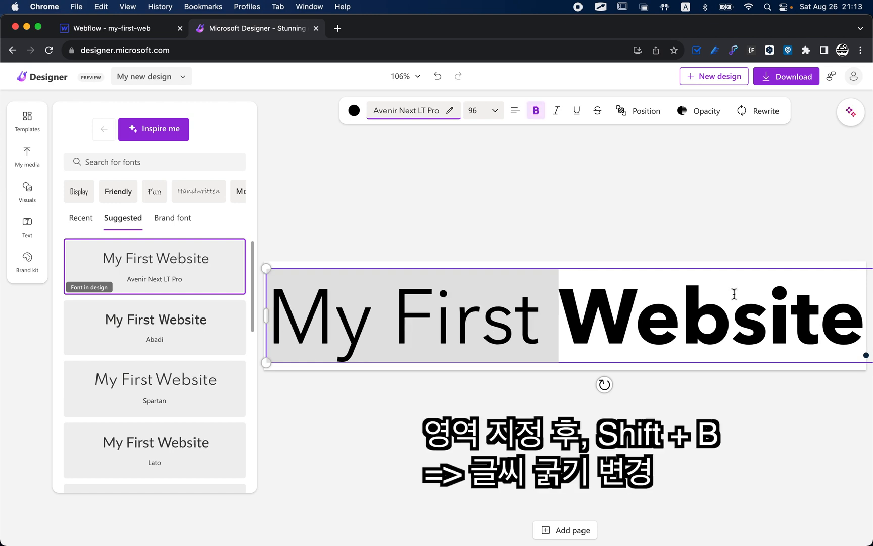
Step: Retype the heading's final letter, then align the text with the canvas's left edge, vertically centred, and deselect it
left_click(718, 296)
key("super+Right")
key("BackSpace")
type("e")
left_click_drag(609, 316, 520, 309)
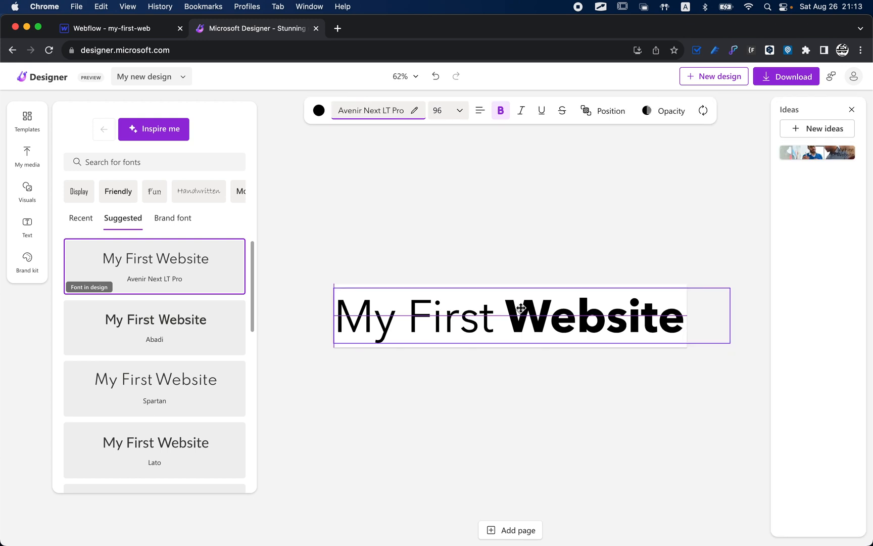
left_click(664, 411)
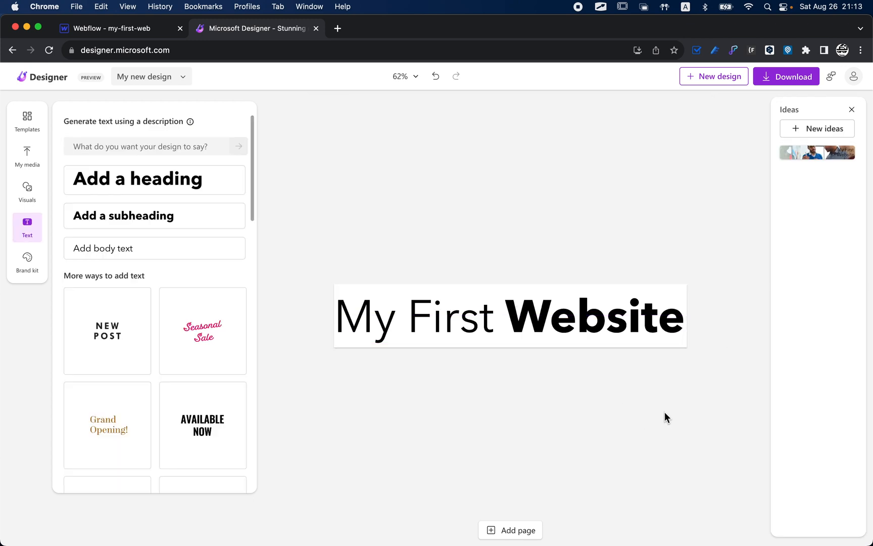
Step: Download the finished logo design as a PNG without a transparent background and close the image preview
left_click(783, 83)
left_click(770, 146)
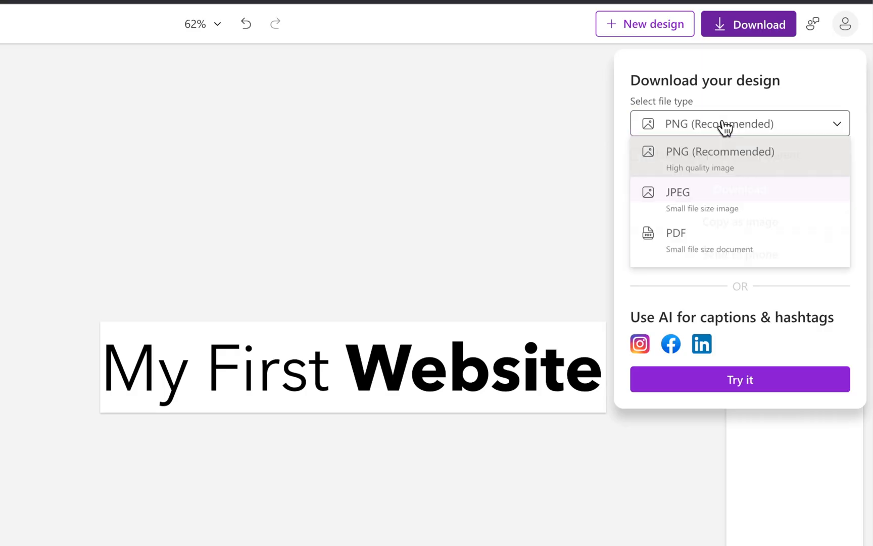
left_click(770, 146)
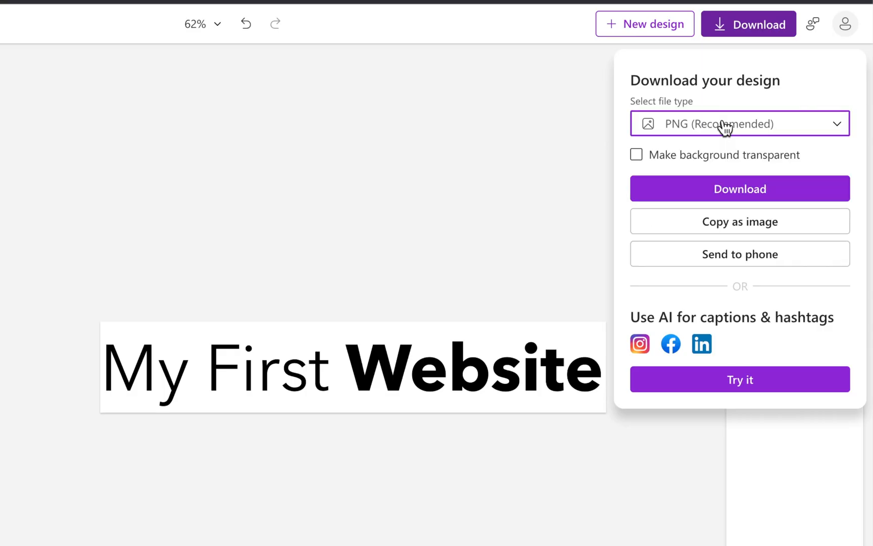
left_click(689, 190)
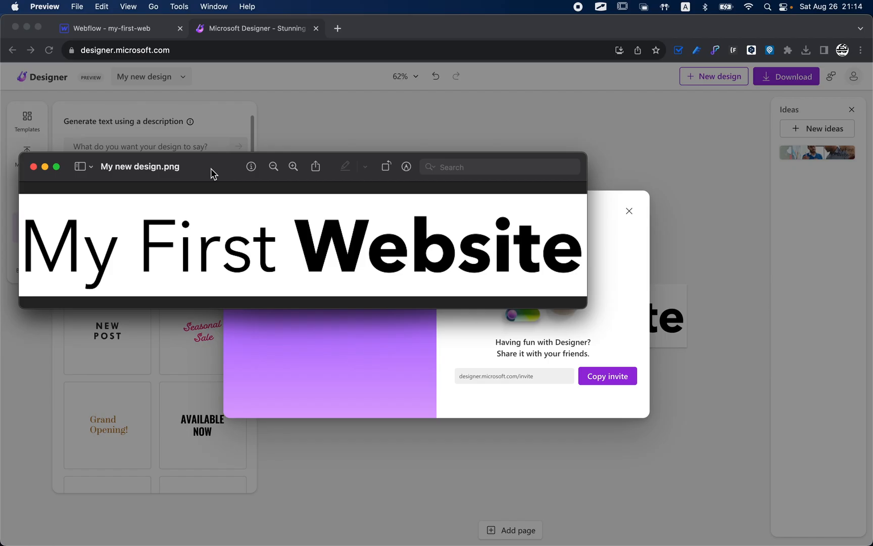
left_click(33, 166)
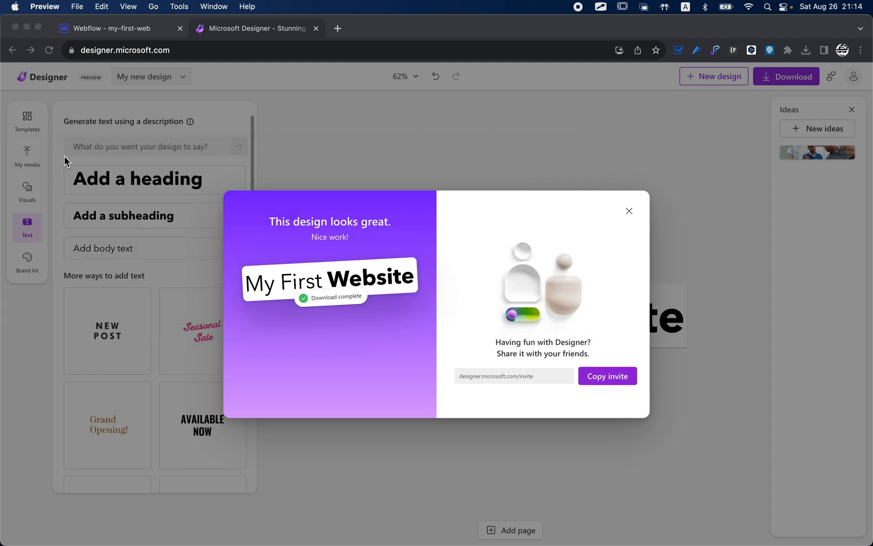
Step: Switch to Webflow, upload "My new design.png" from Downloads and use it to replace the navbar's placeholder logo image
left_click(132, 34)
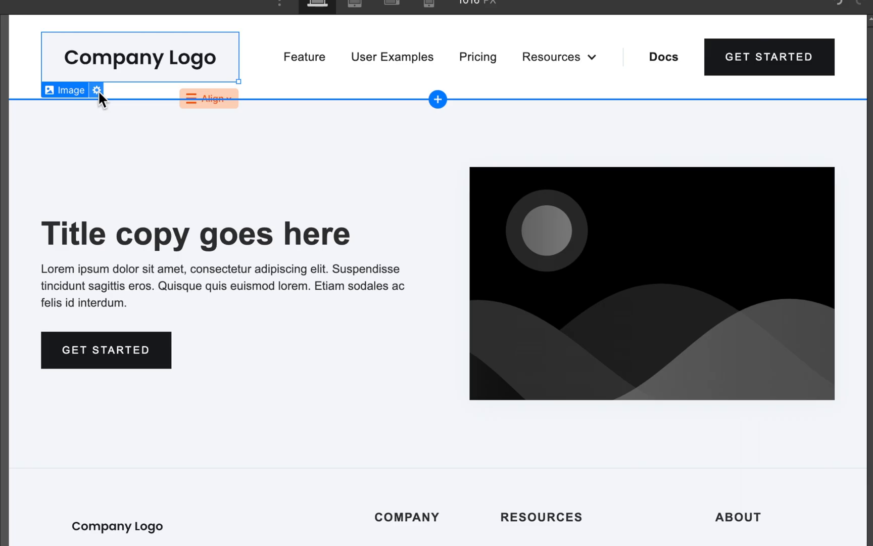
left_click(97, 90)
left_click(194, 134)
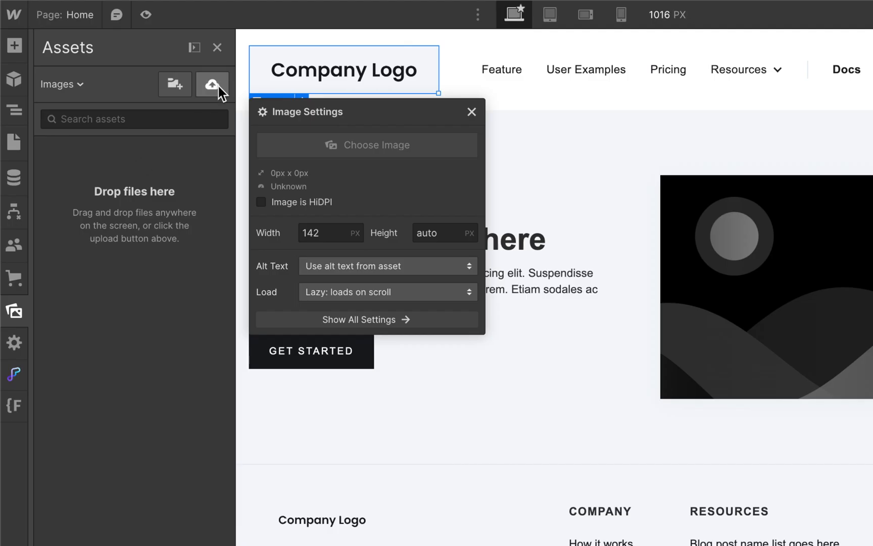
left_click(219, 86)
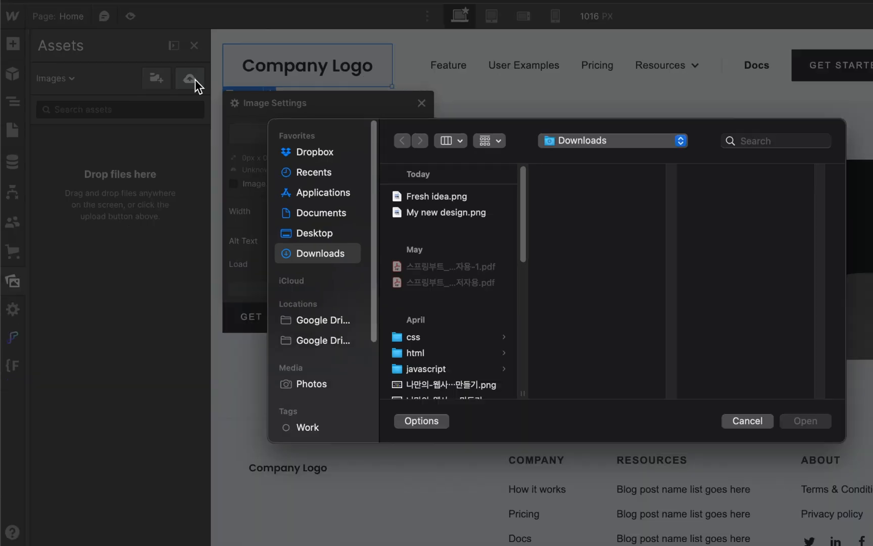
left_click(419, 211)
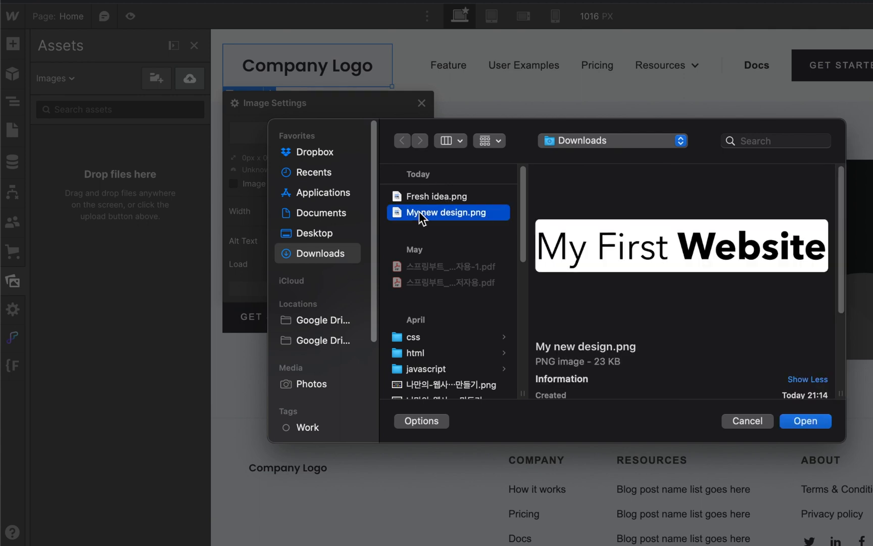
left_click(824, 422)
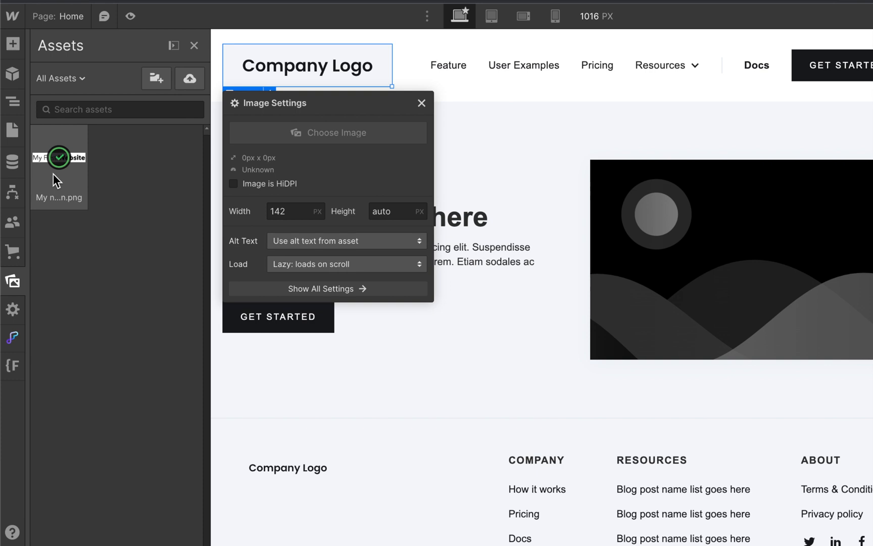
left_click(53, 174)
left_click(54, 180)
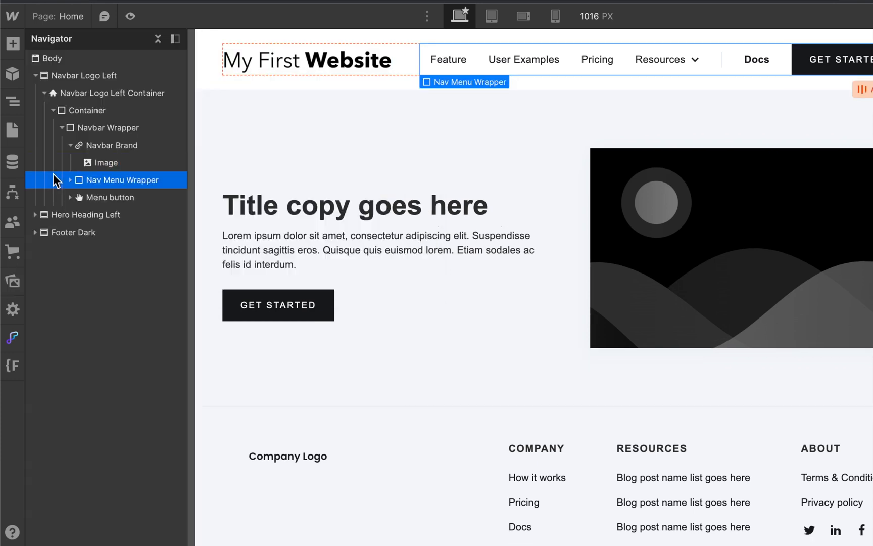
Step: Select the new logo image in the navbar and set its width to 220 px
left_click(346, 60)
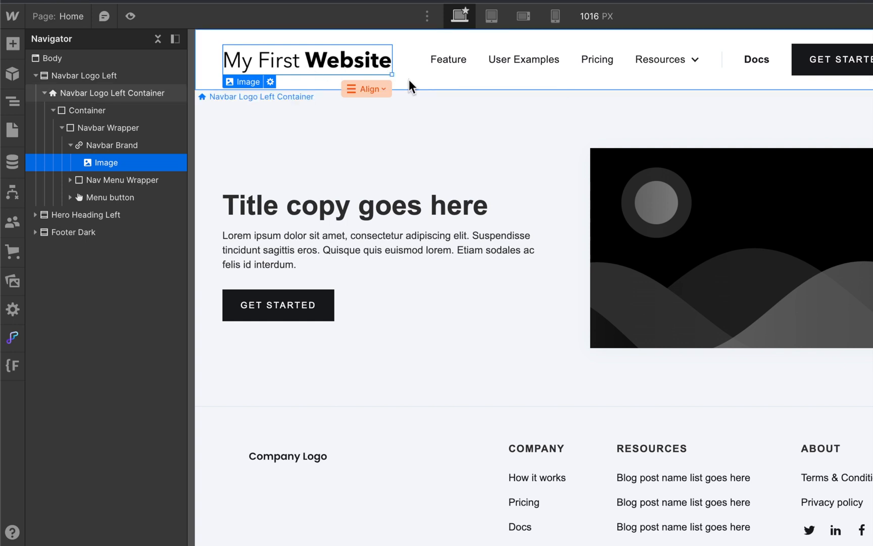
left_click_drag(393, 74, 454, 165)
mouse_move(359, 71)
left_mouse_down()
mouse_move(332, 69)
mouse_move(371, 73)
left_mouse_up()
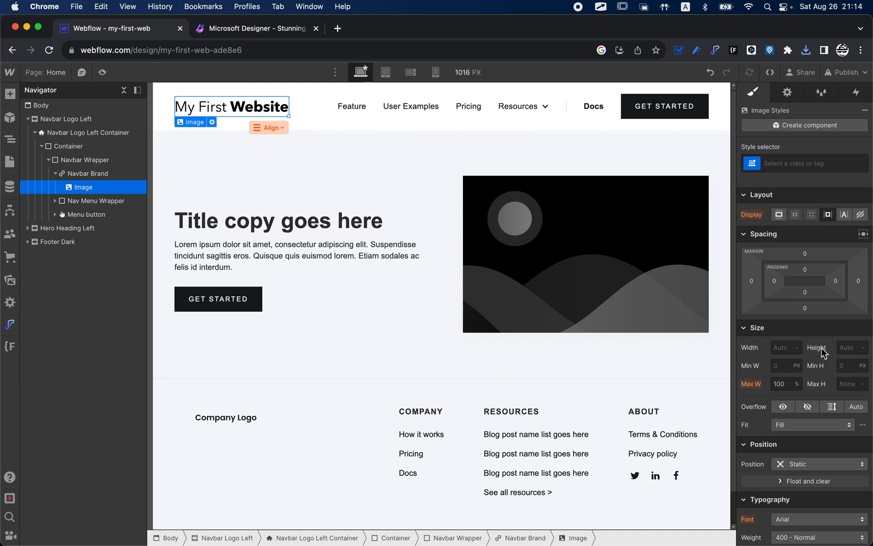
left_click(784, 348)
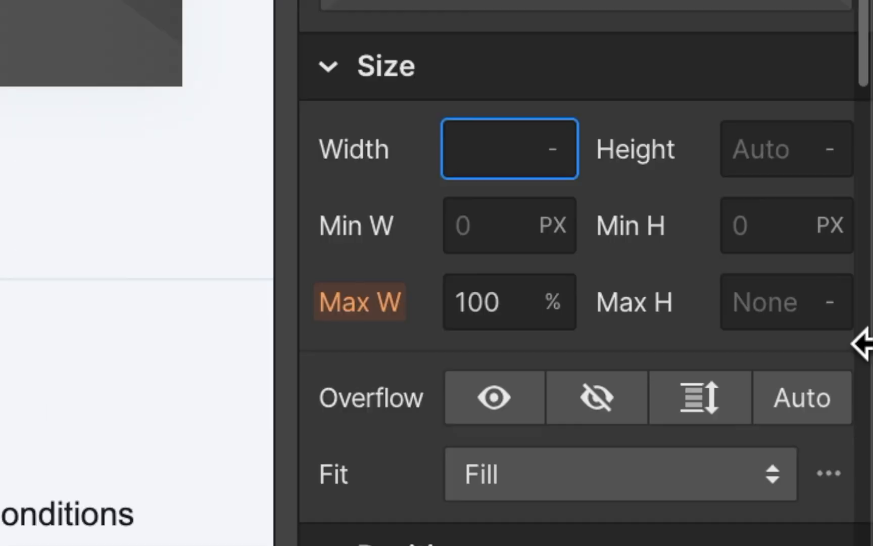
type("220")
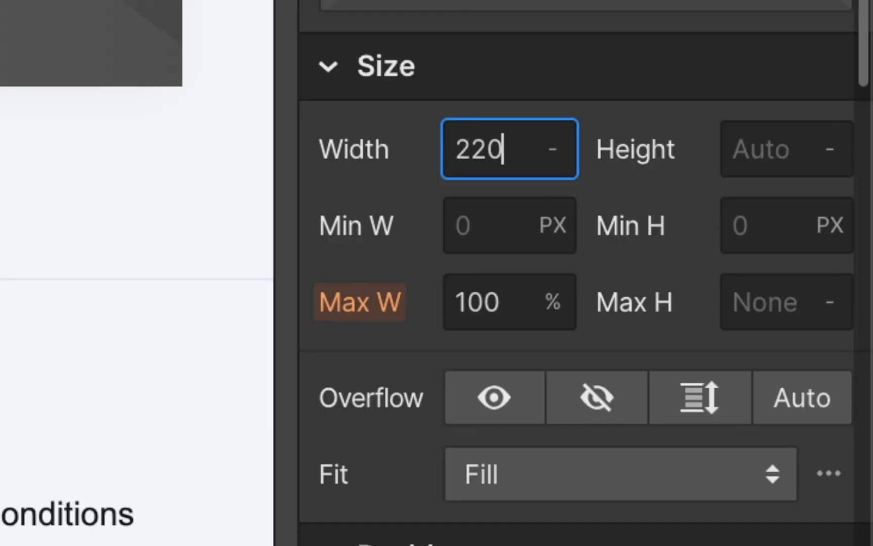
key("Return")
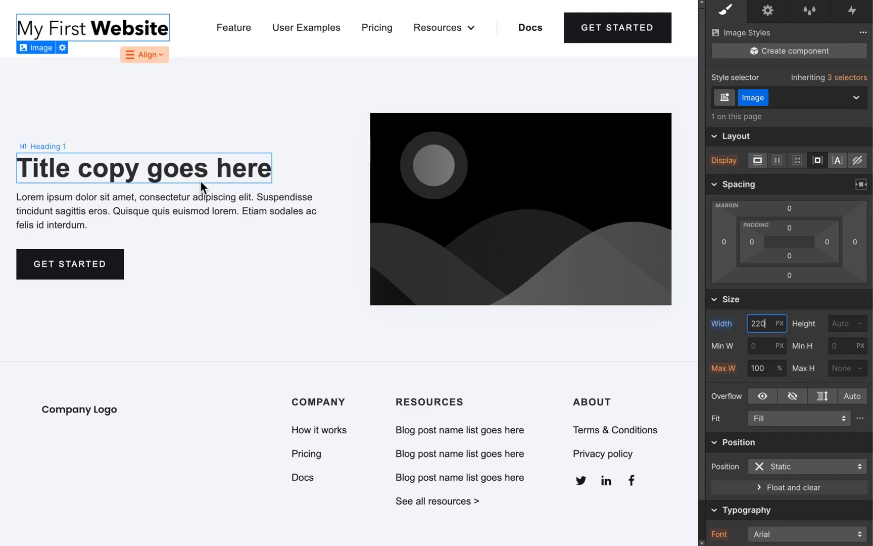
Step: Try a width of 150 px for the navbar logo image, then set it to 240 px
key("BackSpace")
key("BackSpace")
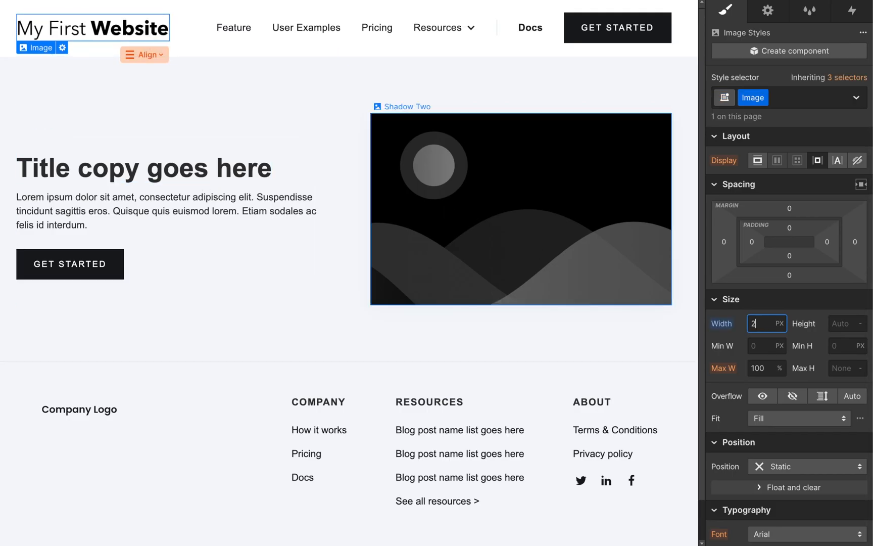
type("50")
key("Return")
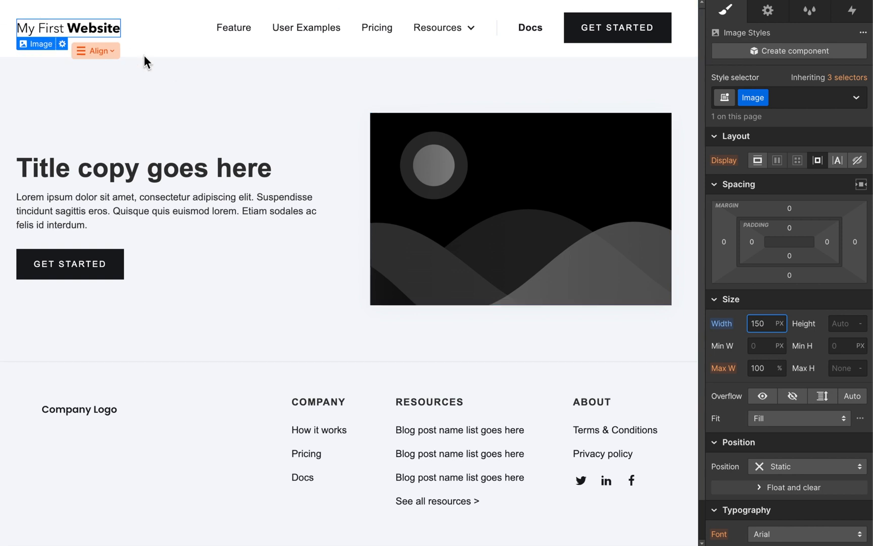
type("240")
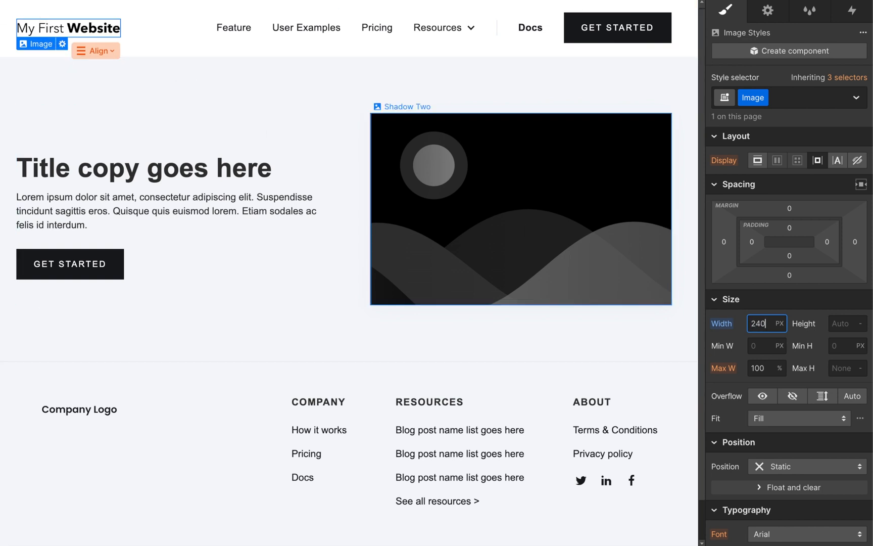
key("Return")
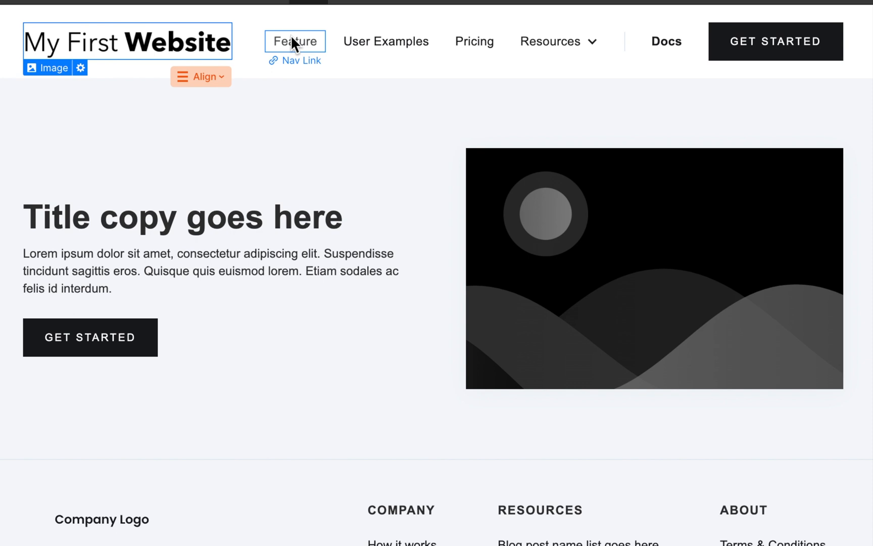
left_click(349, 103)
left_click(377, 44)
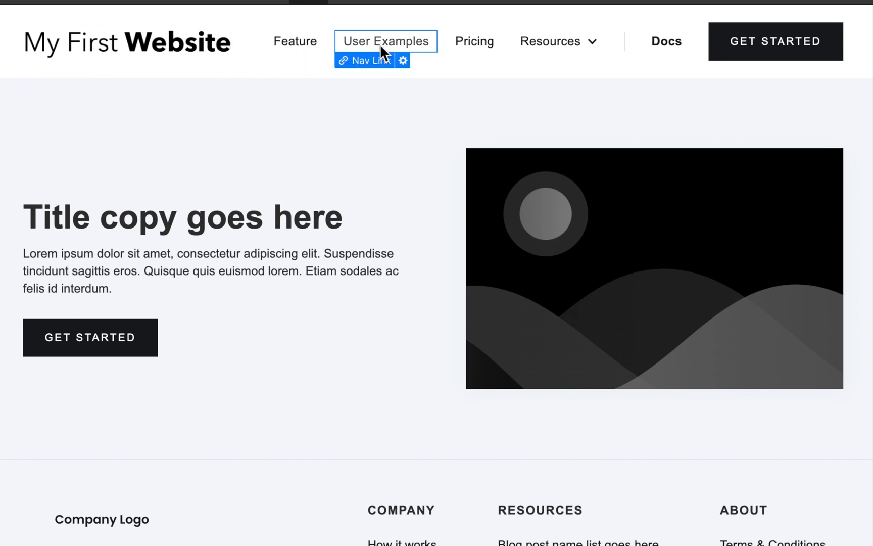
left_click(478, 43)
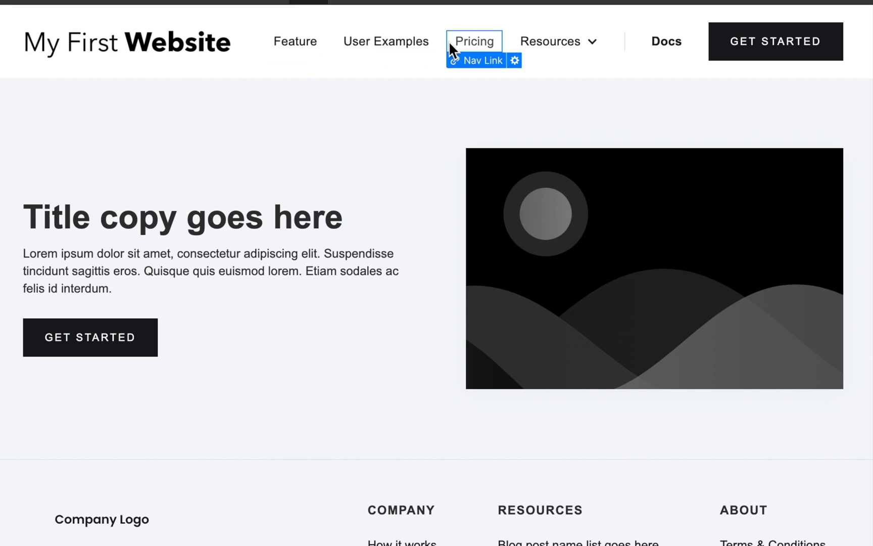
Step: Replace the hero heading's text with "홈페이지 제작," and, on a second line, "5분 컷 가능?"
left_click(107, 223)
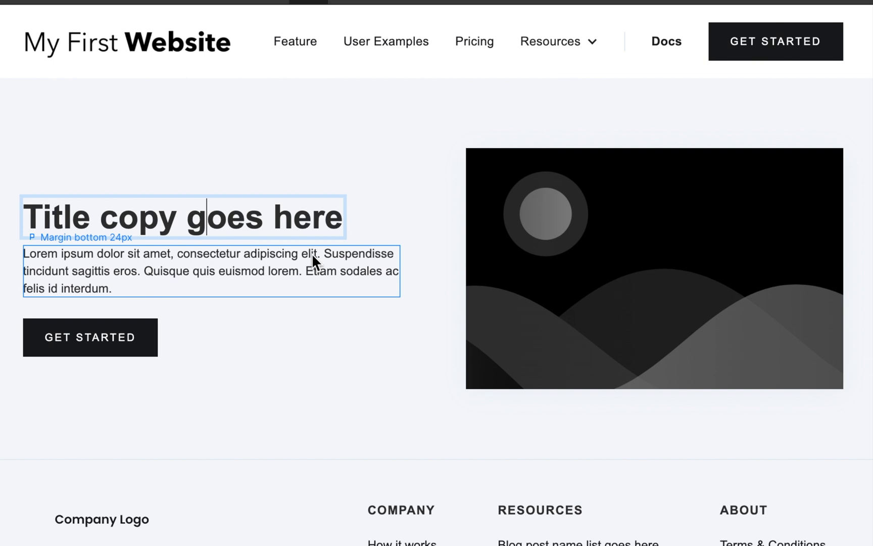
double_click(278, 225)
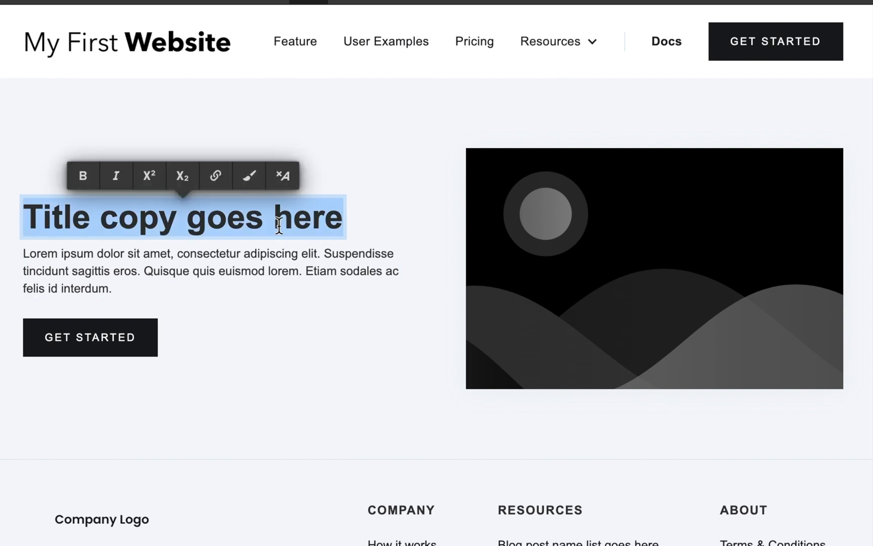
type("홈페이지 제작,")
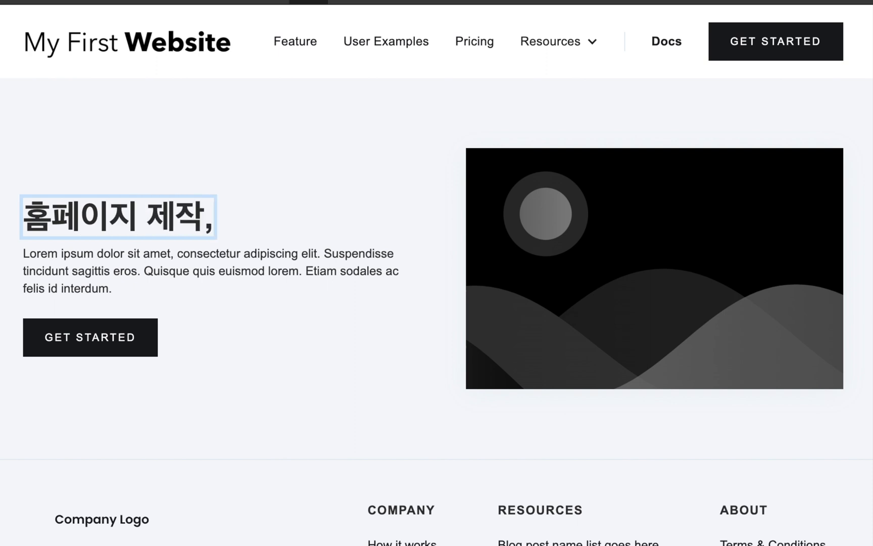
key("shift+Return")
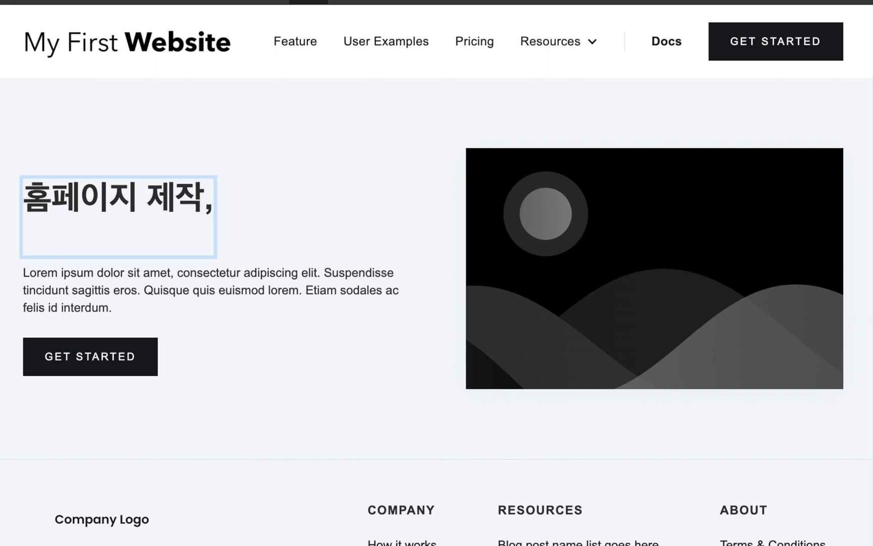
type("5분 컷 가능?")
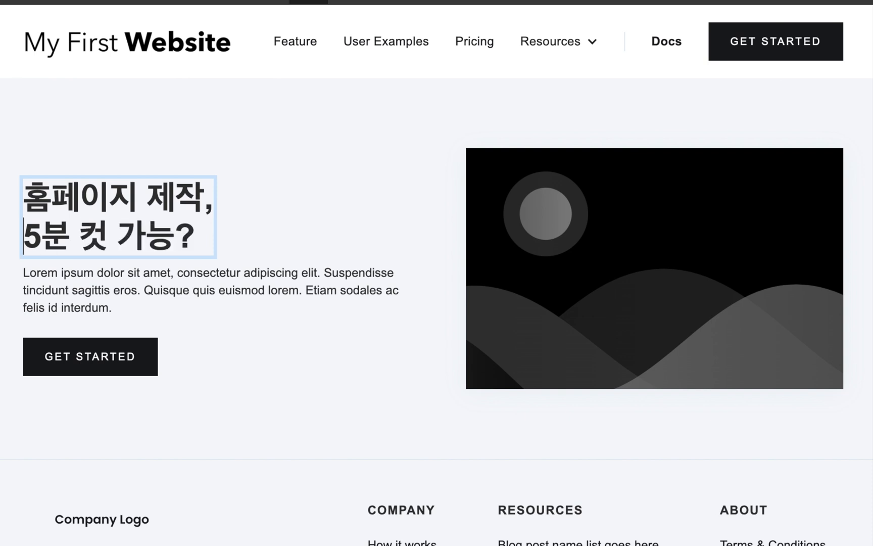
key("super+a")
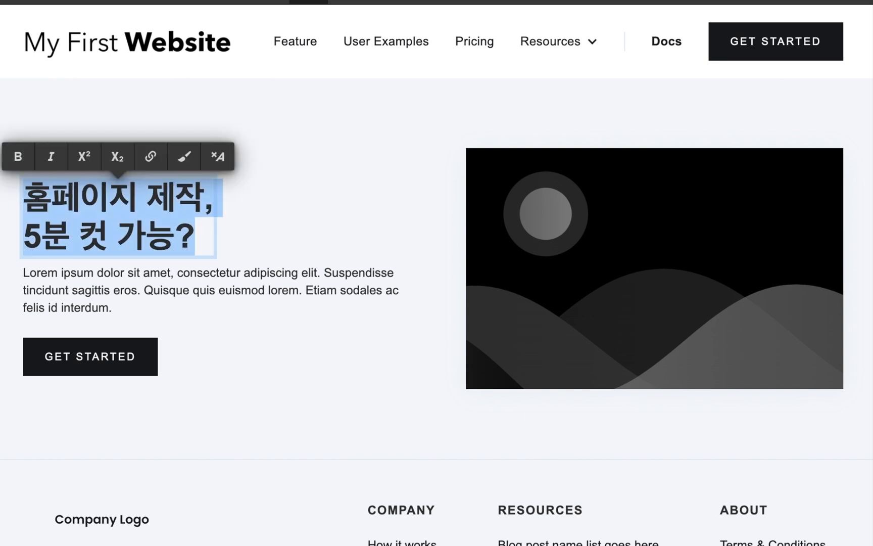
key("Escape")
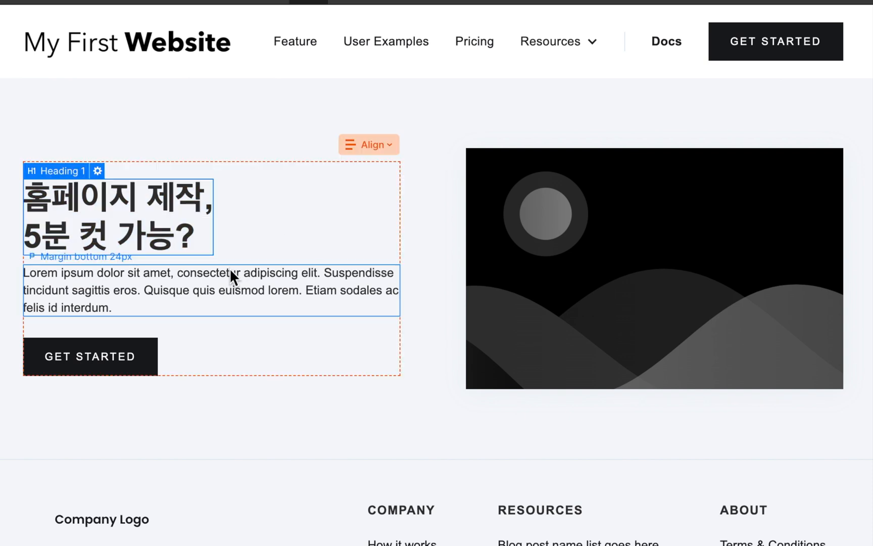
Step: Replace the hero's placeholder paragraph with "홍팍이와 함께 만드는, 나만의 첫 웹 사이트! 아무고토 몰라도, 비전문가도 쌉가능. 옆집 초딩도 만듦. ㅅㄱ"
left_click(172, 273)
key("super+a")
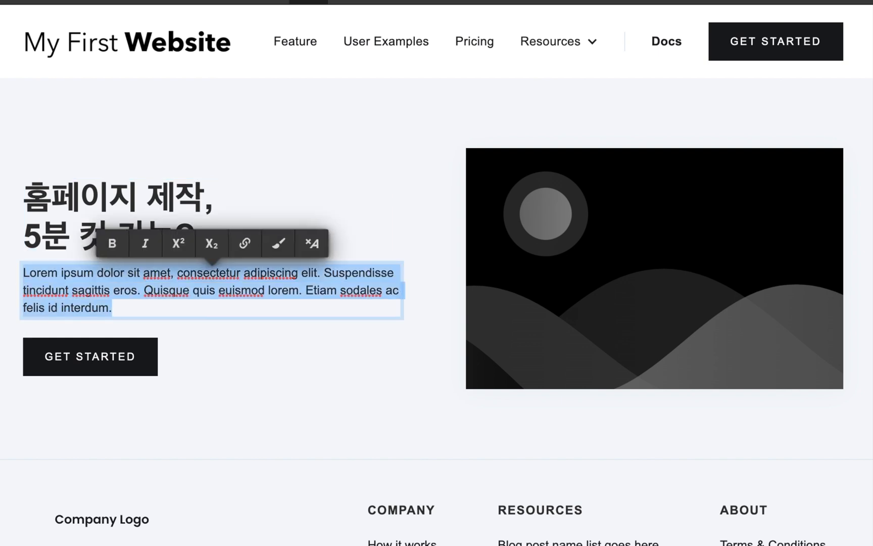
type("홍팍이와 함께 만드는, 나만의 첫 웹 사이트! 아무고토 몰라도, ㅂ비전문가도 쌉ㄱ")
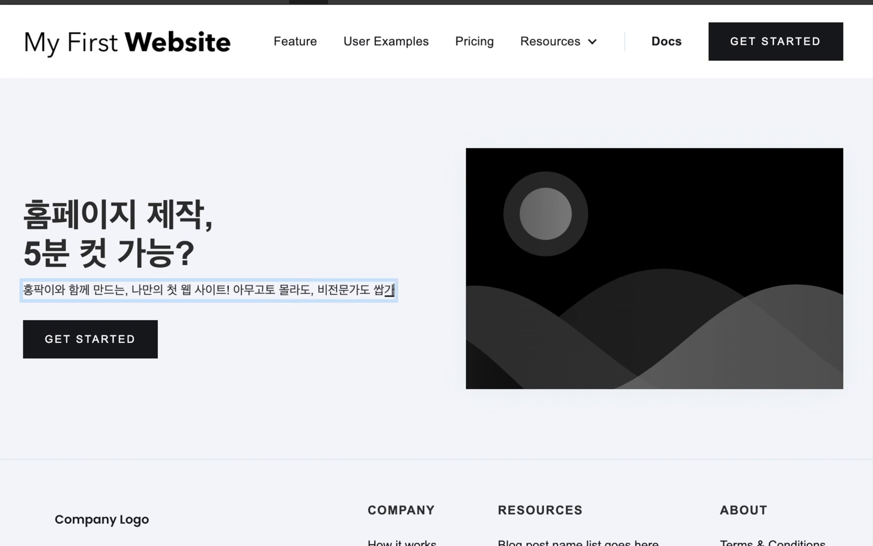
type("가능. 옆집 촘")
type("딩도 만듦. ㅅㄱ")
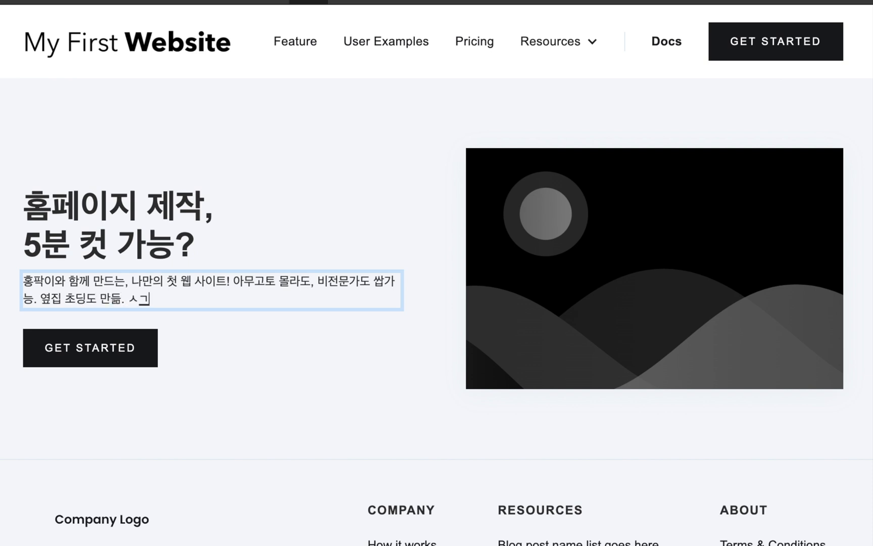
left_click(191, 295)
key("Escape")
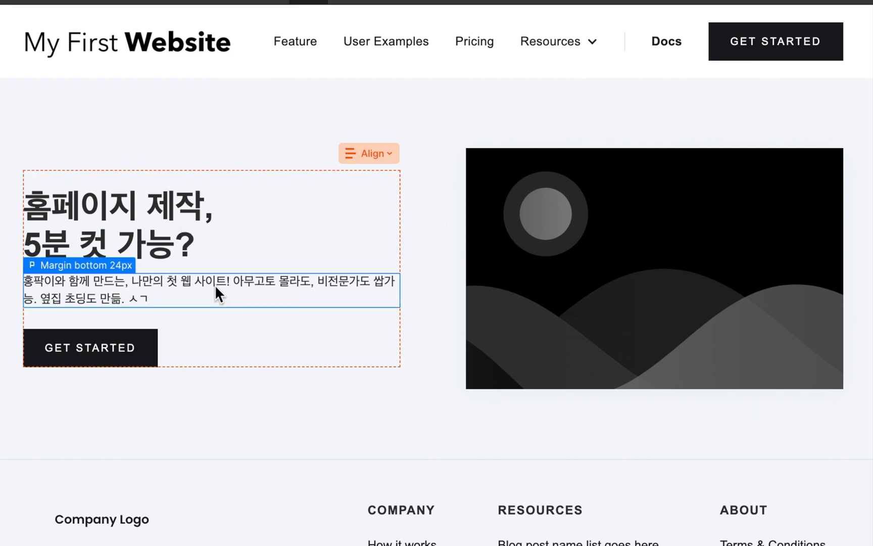
Step: Select the hero's placeholder image, then open undraw.co in a new browser tab and go to its illustrations collection
left_click(696, 235)
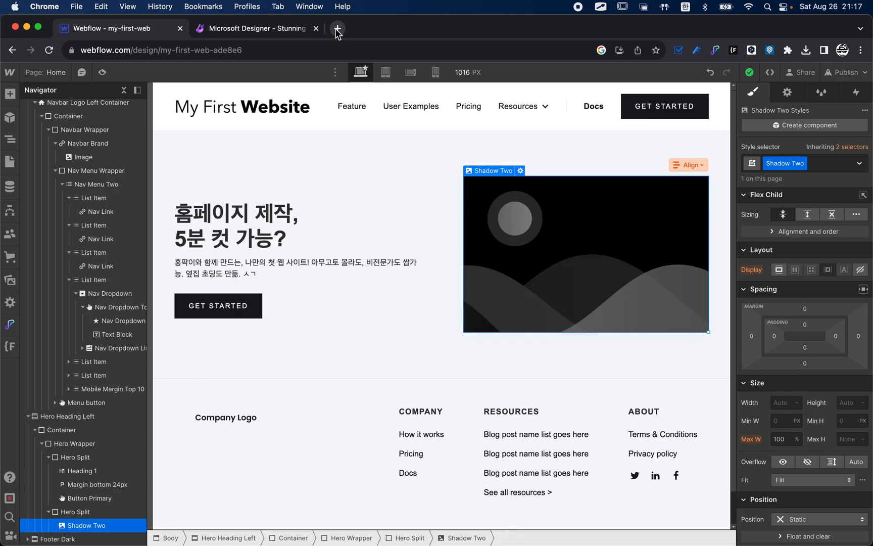
left_click(337, 29)
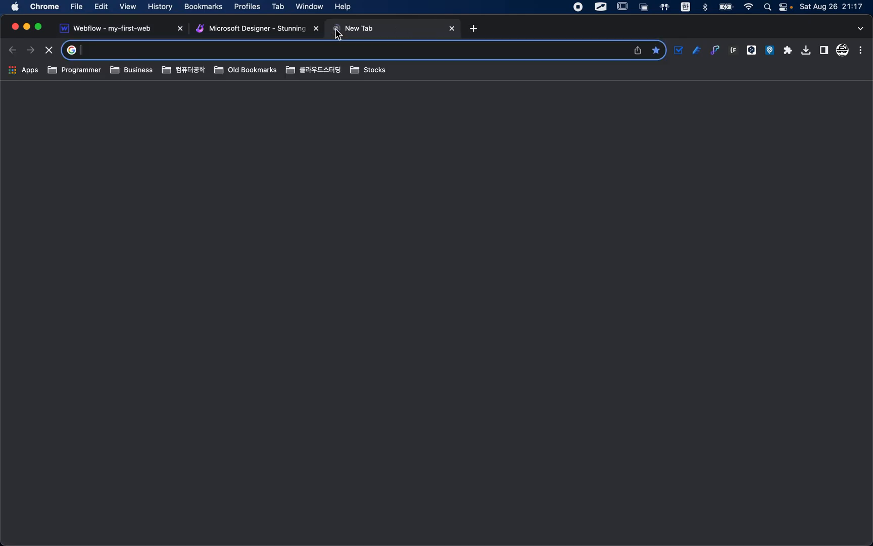
type("undraw.co")
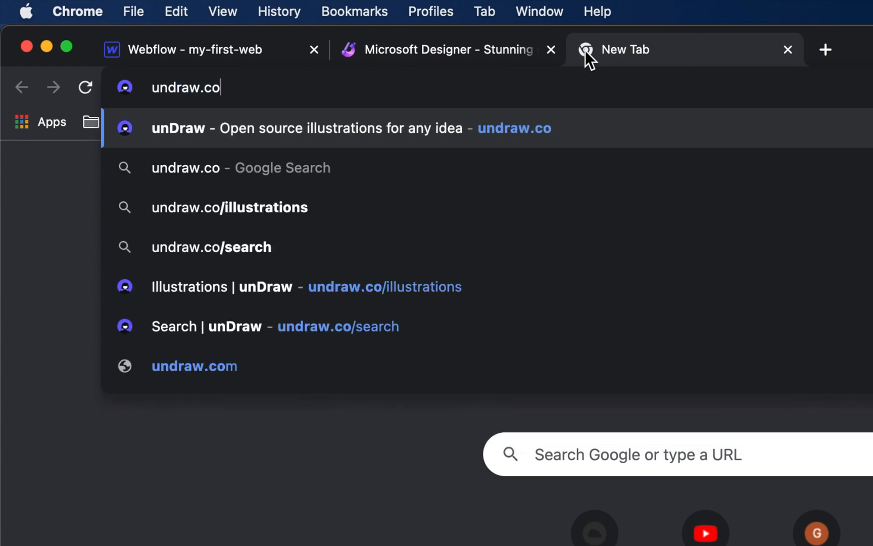
key("Return")
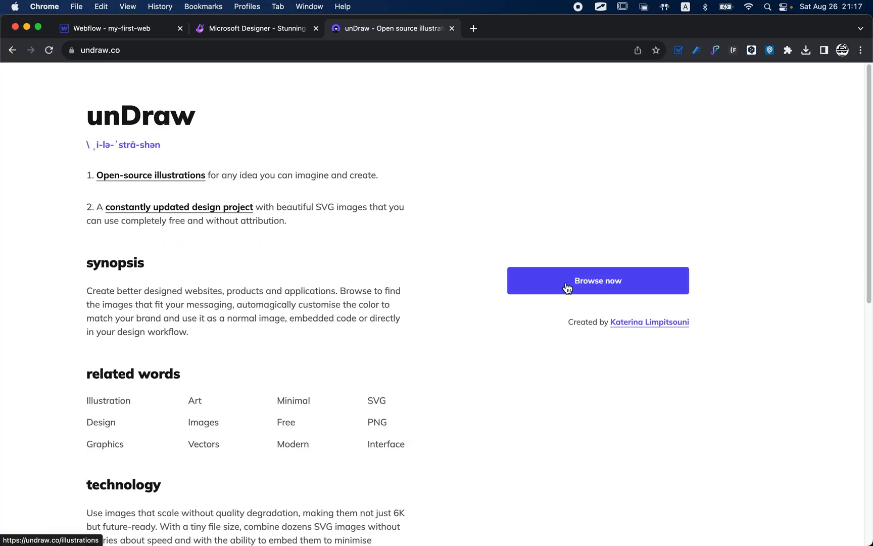
left_click(567, 288)
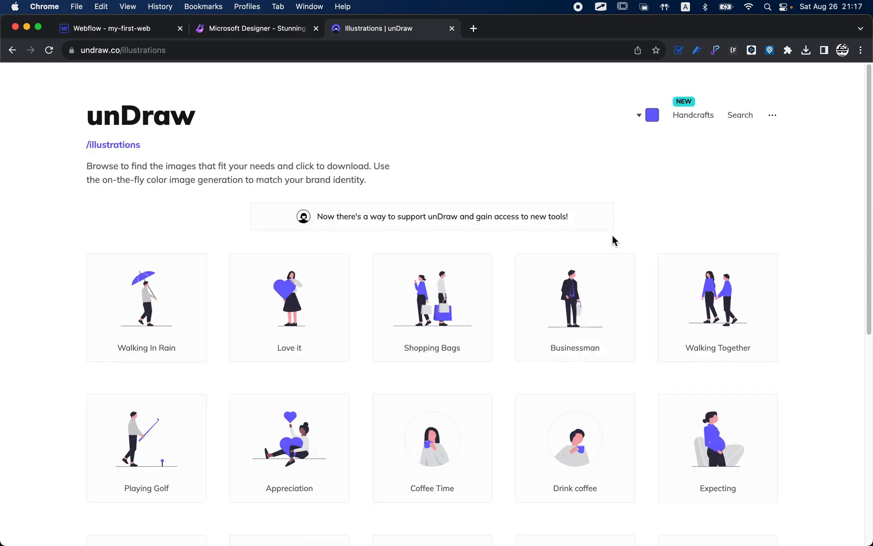
Step: Search the unDraw illustrations for "website" and look through the matching images
left_click(740, 115)
type("website")
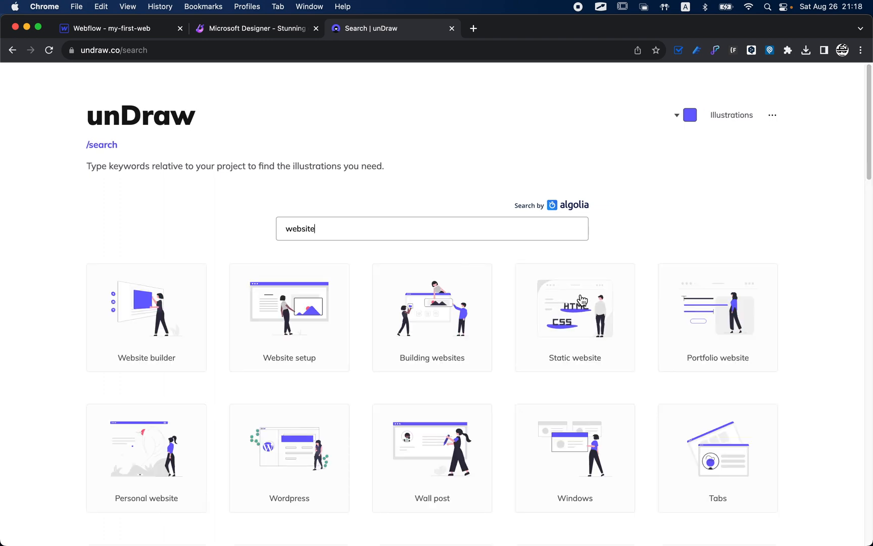
scroll(786, 331, "down", 2)
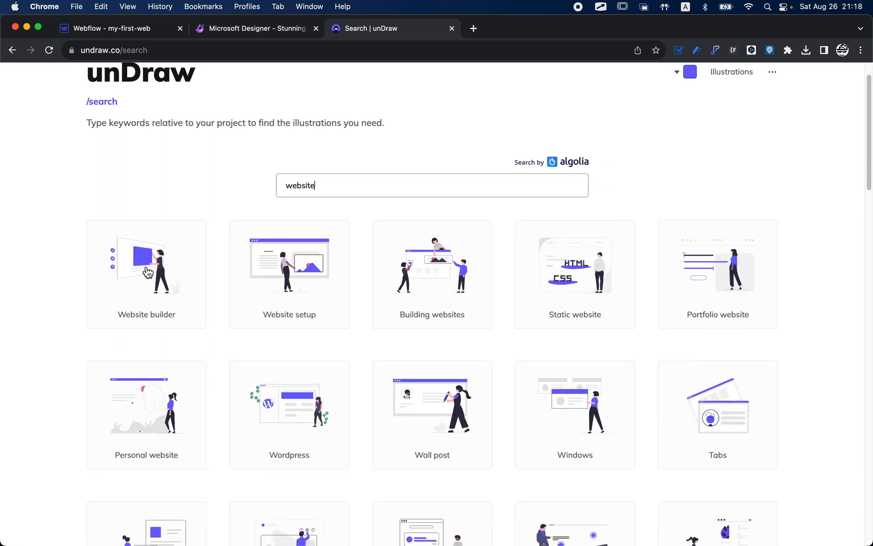
Step: Download the "Website builder" illustration as an SVG and switch back to the Webflow project
left_click(146, 275)
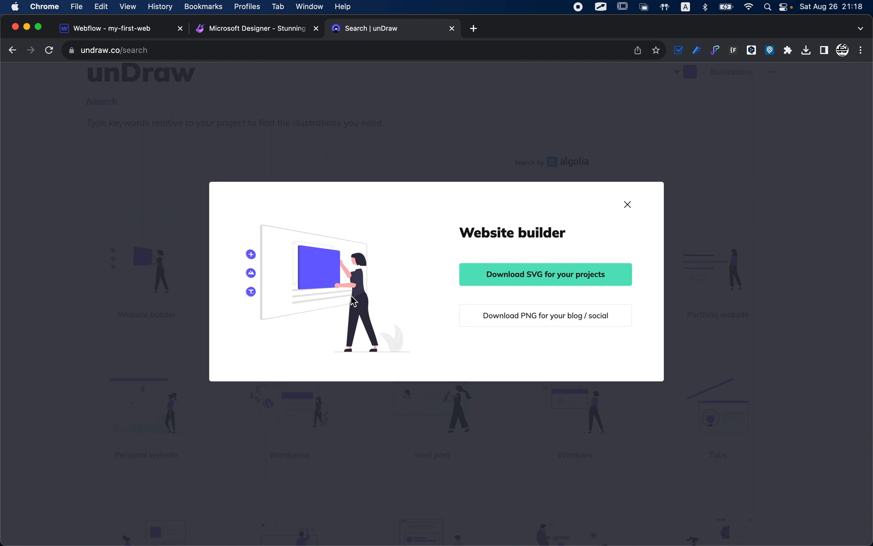
left_click(535, 276)
left_click(161, 29)
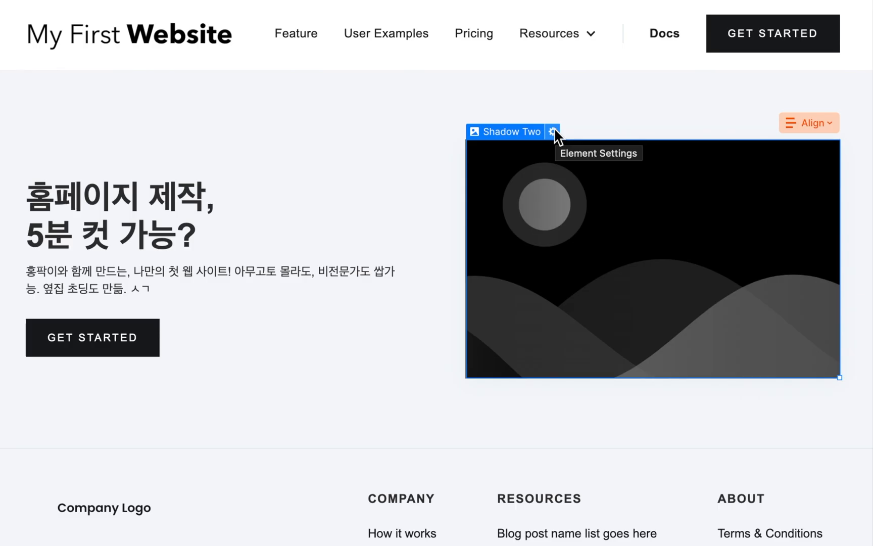
Step: Upload undraw_website_builder_re_ii6e.svg to the image assets and use it as the hero's image
left_click(554, 132)
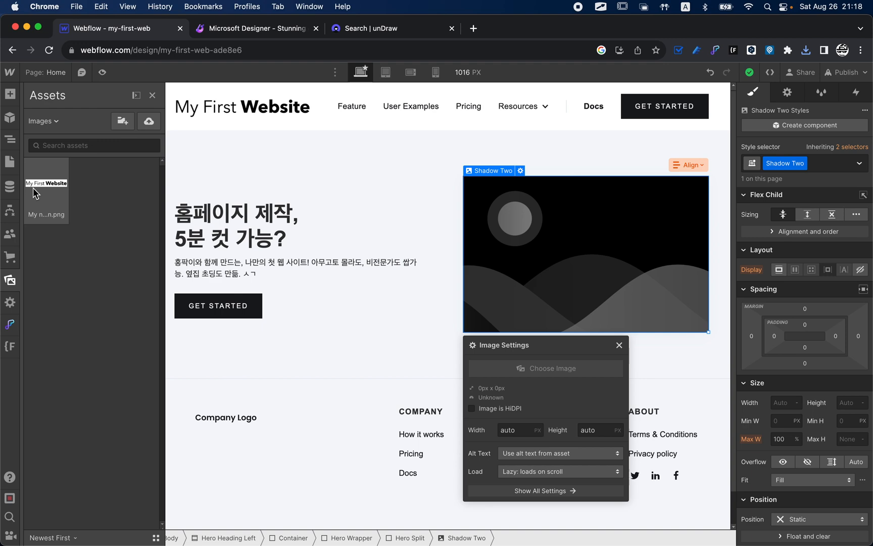
left_click(153, 121)
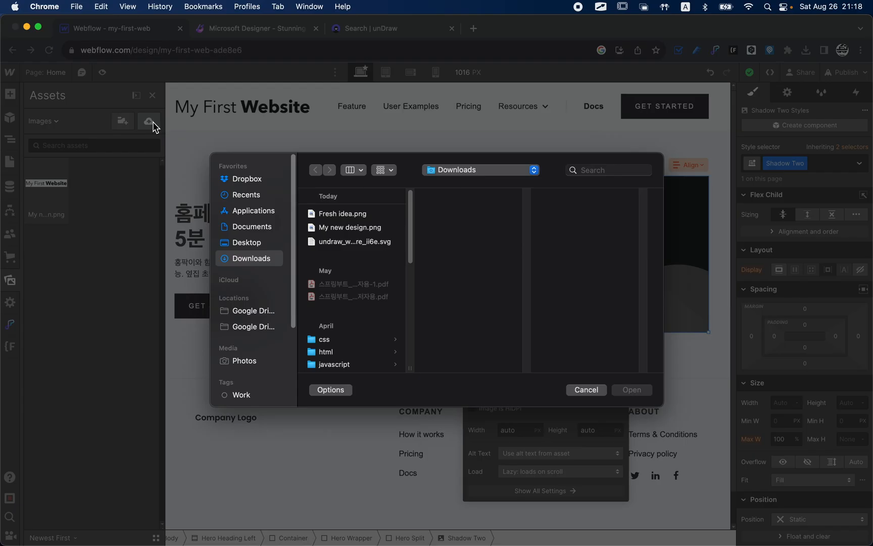
left_click(349, 242)
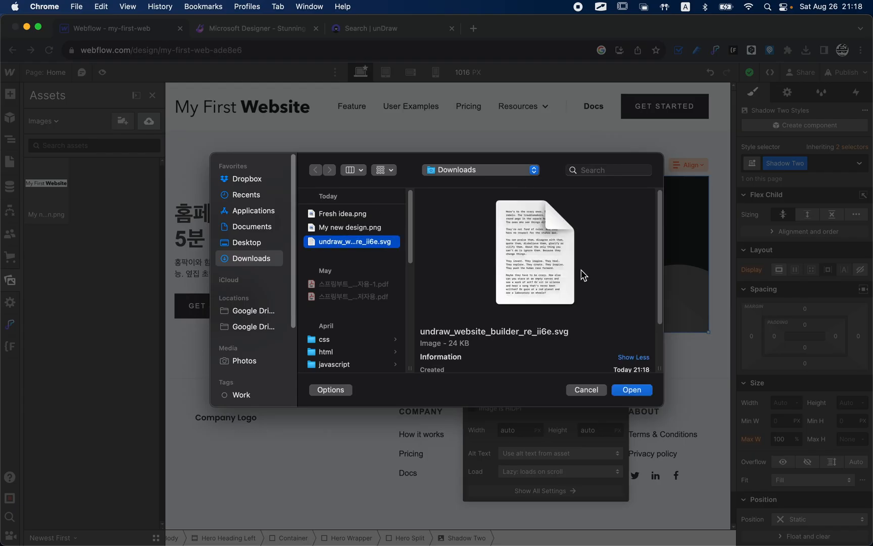
left_click(635, 386)
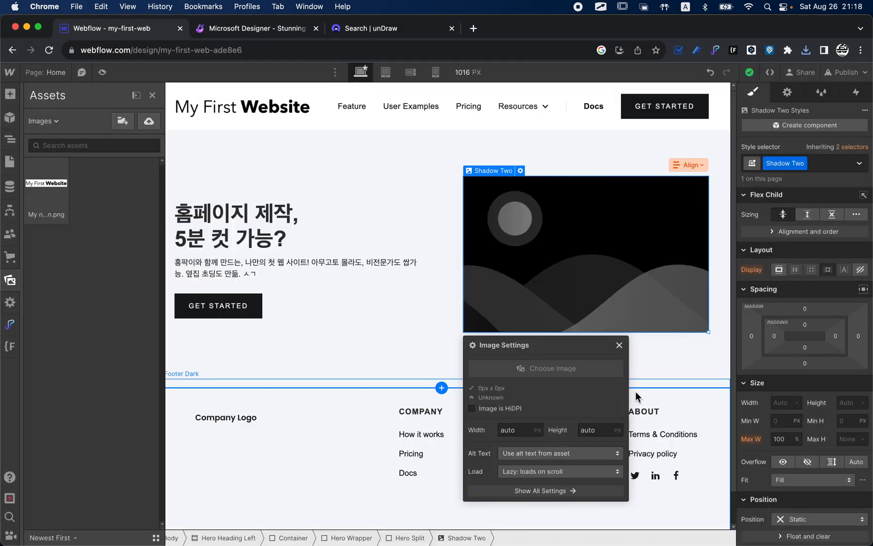
left_click(28, 197)
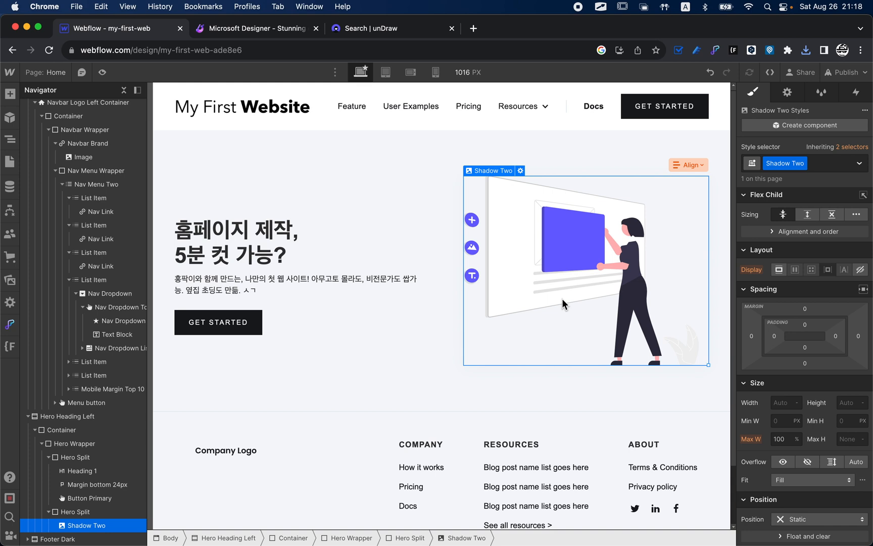
Step: Replace the footer's "Company Logo" placeholder image with the uploaded asset My new design.png
scroll(335, 434, "down", 2)
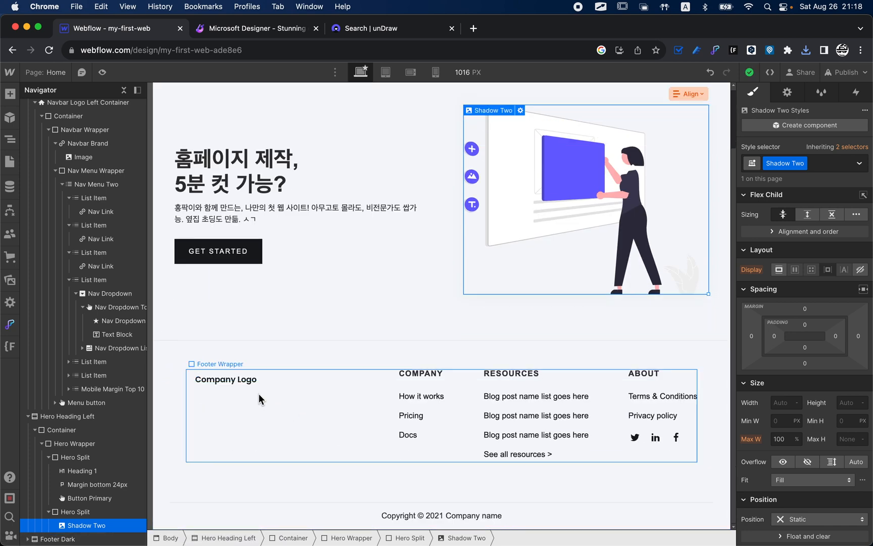
scroll(343, 378, "up", 2)
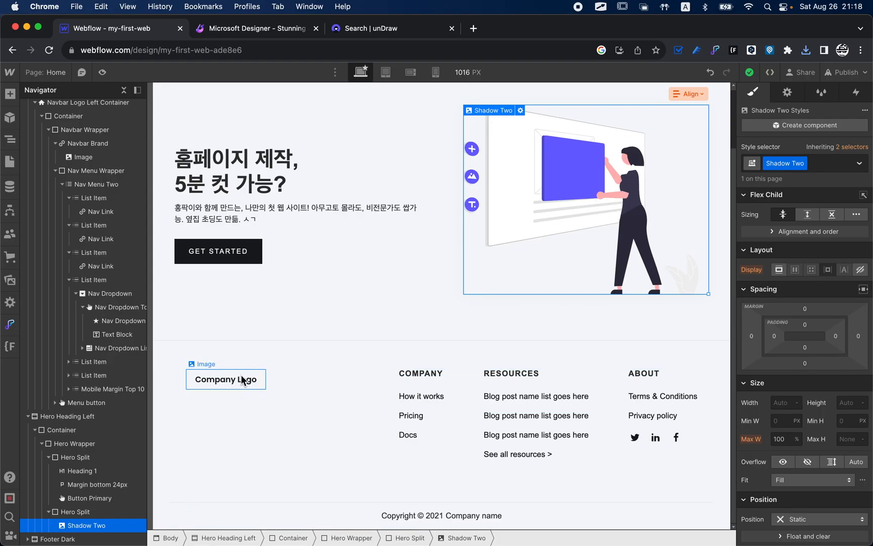
left_click(243, 380)
left_click(225, 364)
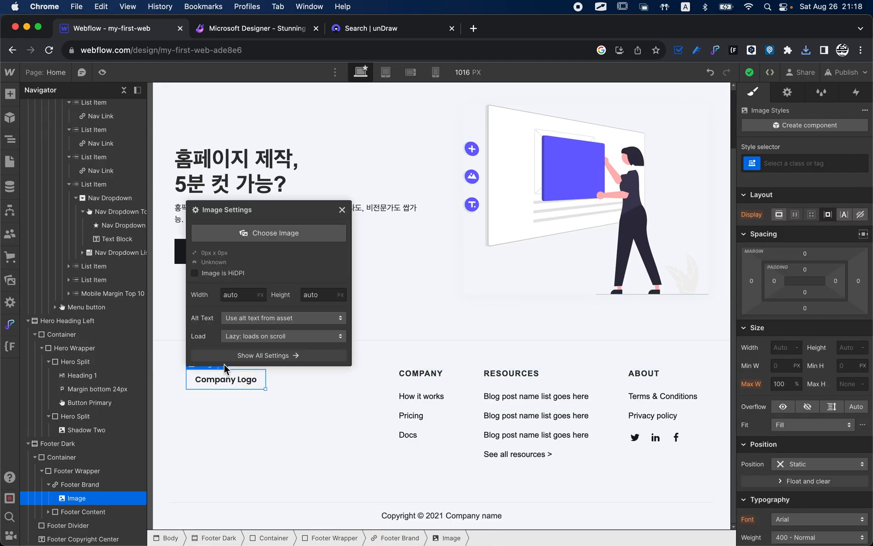
left_click(257, 234)
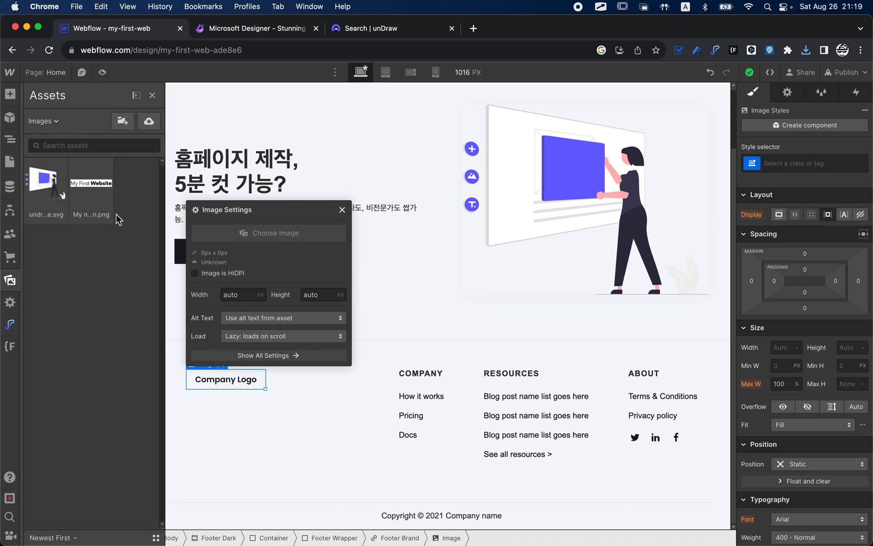
left_click(100, 193)
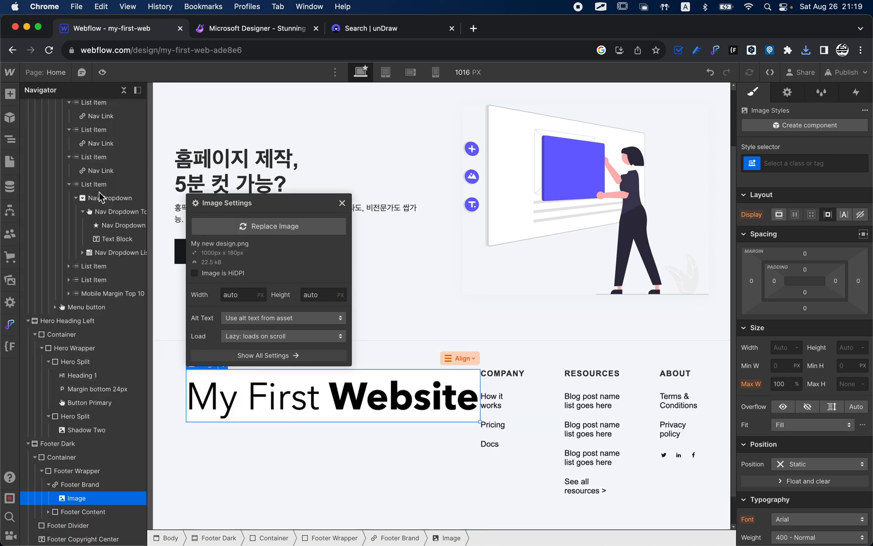
left_click(396, 450)
left_click(411, 399)
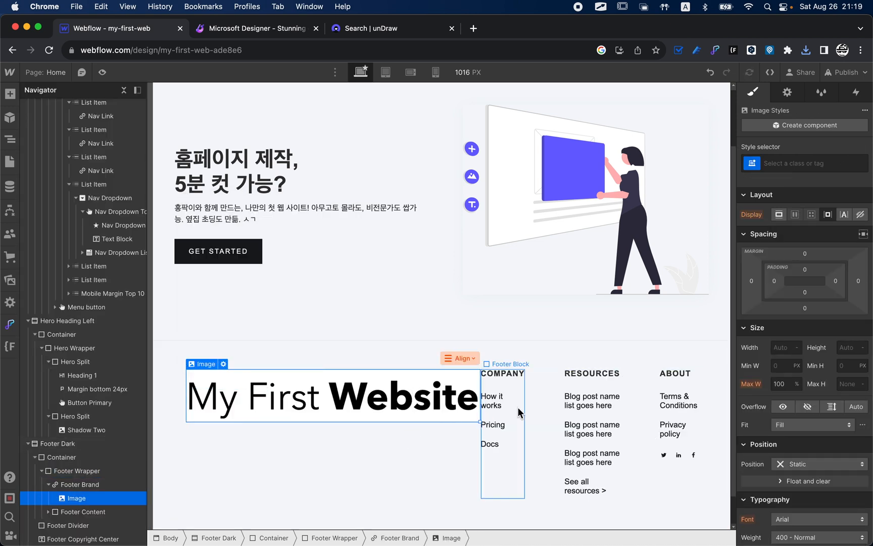
Step: Set the footer logo's width to 220 px
left_click(782, 348)
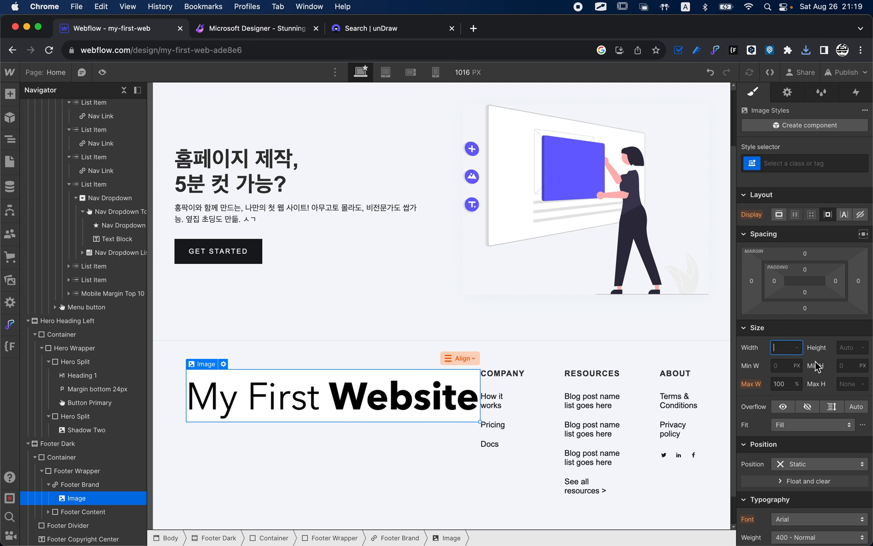
type("220")
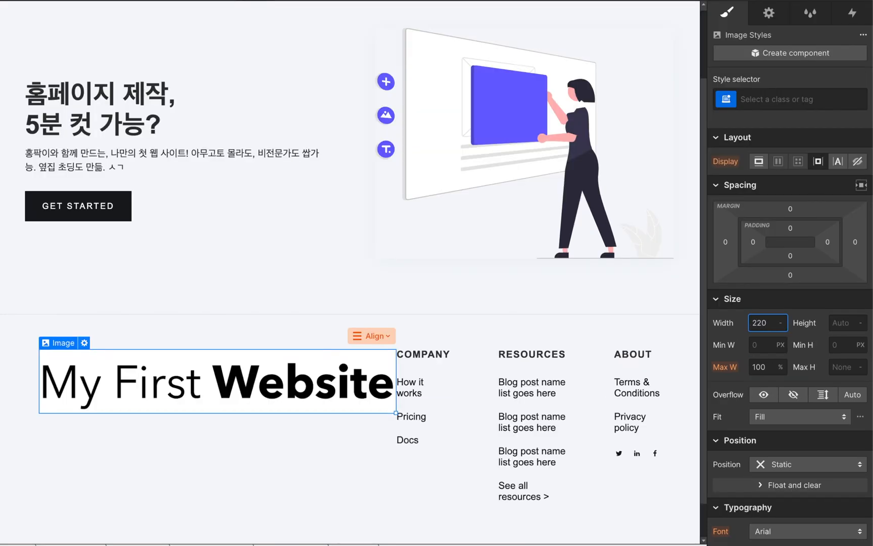
key("Return")
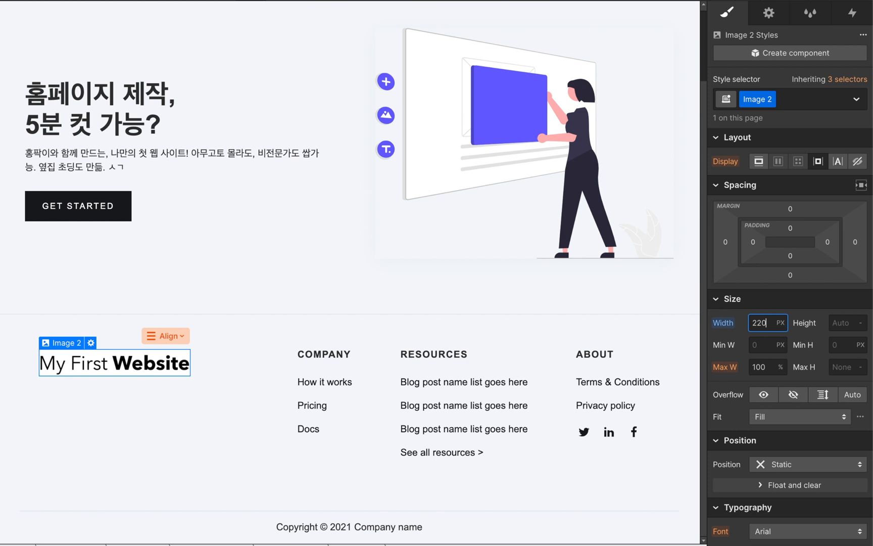
Step: Examine the footer's Company links and how the logo image's background compares with the footer section's background
left_click(336, 381)
left_click(316, 405)
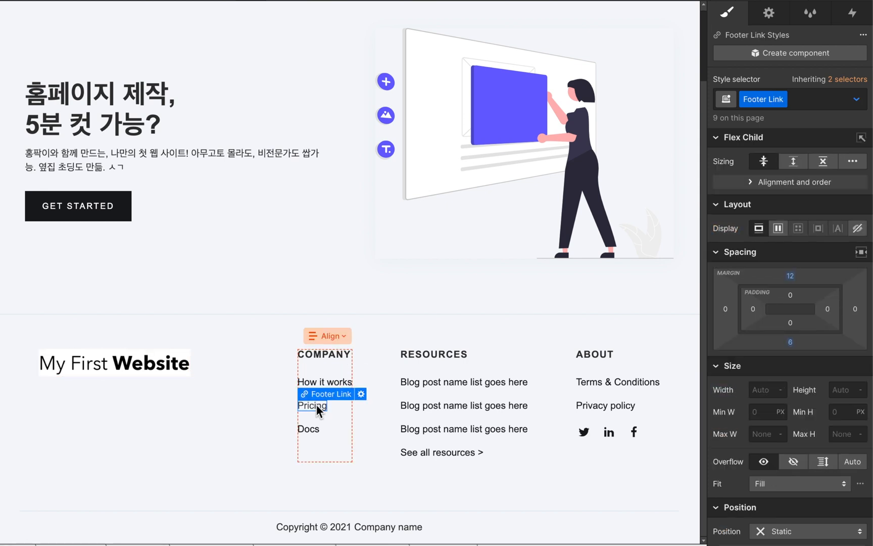
left_click(312, 435)
left_click(309, 429)
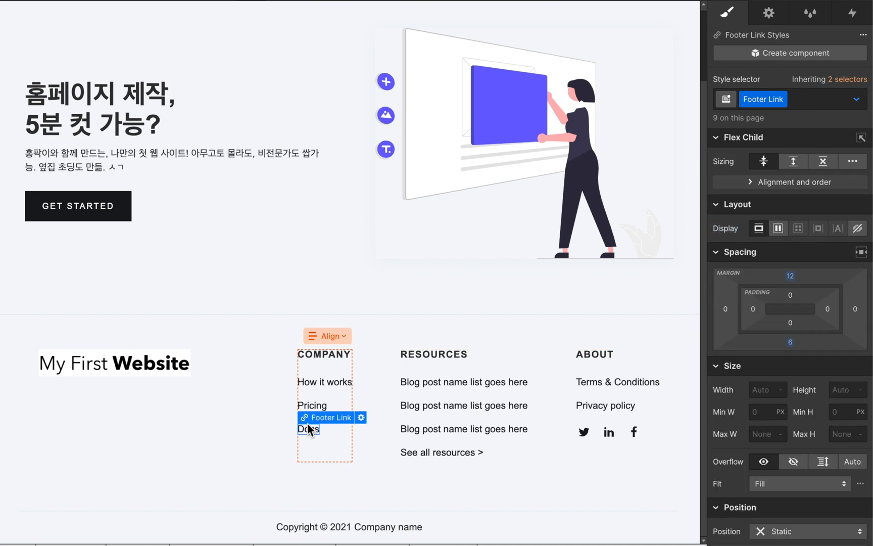
left_click(164, 371)
left_click(230, 412)
left_click(256, 329)
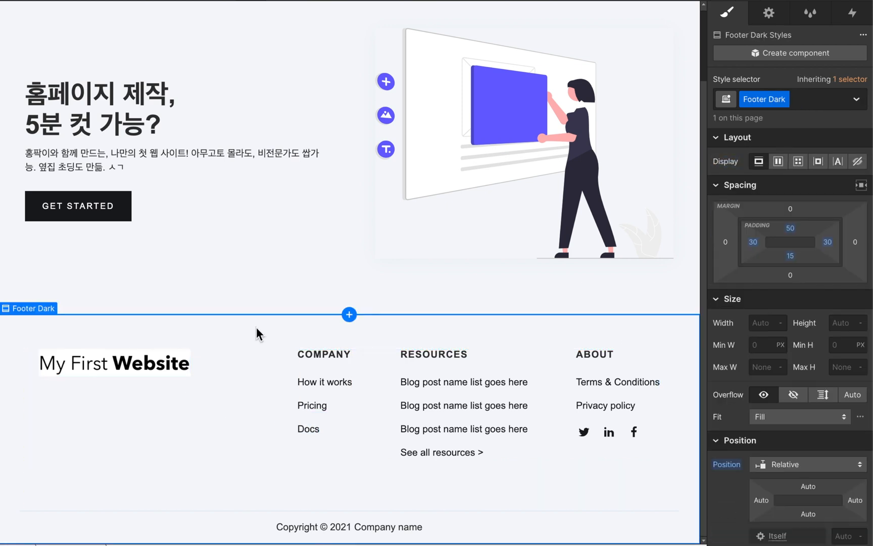
left_click(95, 363)
left_click(61, 365)
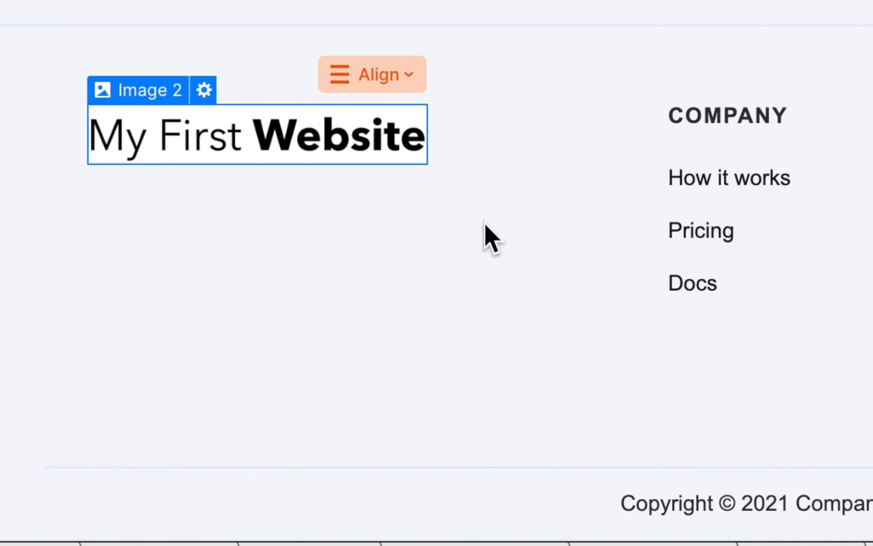
Step: Set the background color of the Footer Dark section to white
left_click(576, 68)
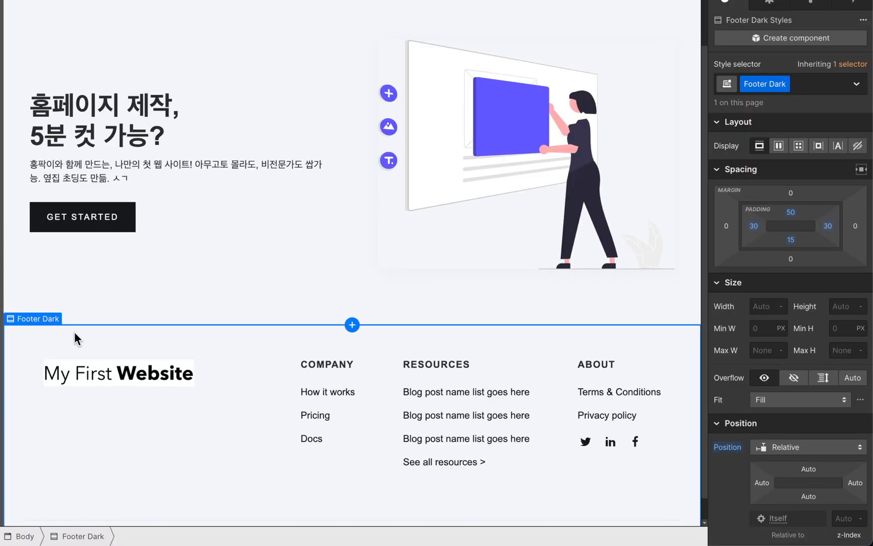
scroll(801, 316, "down", 10)
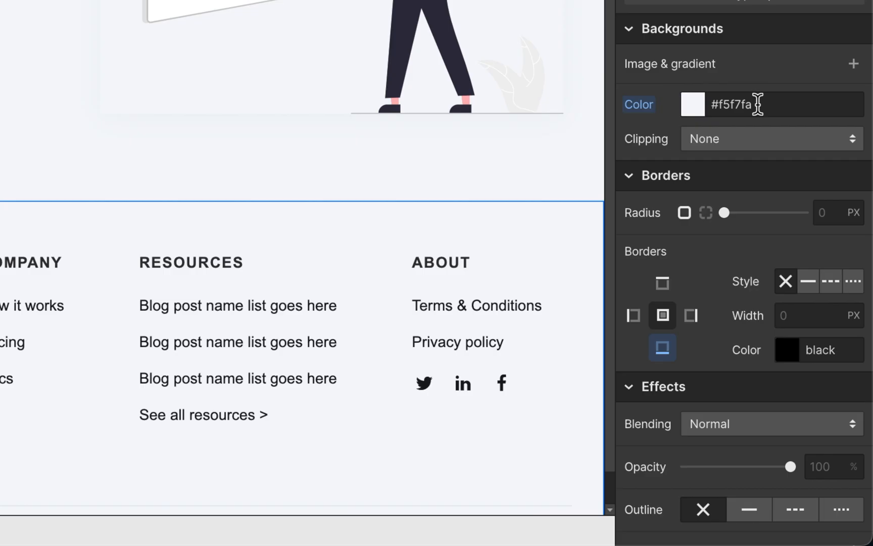
left_click(758, 105)
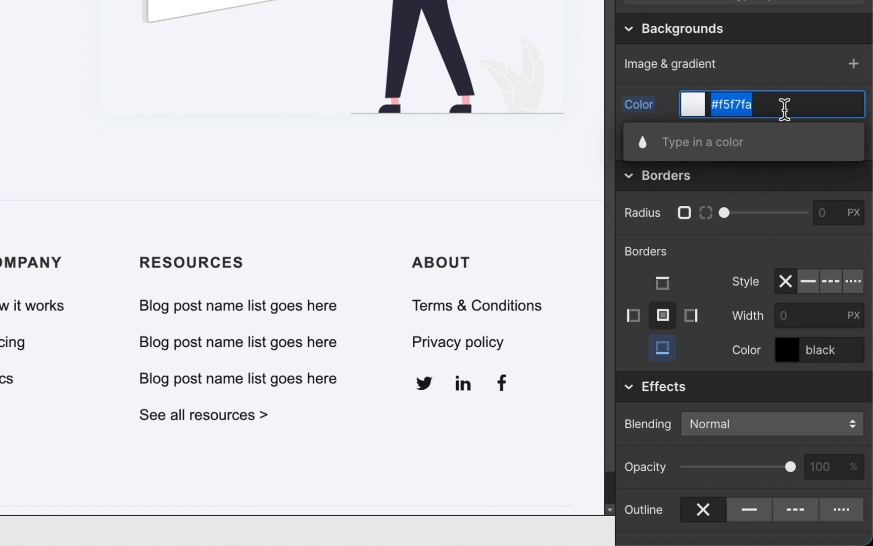
left_click(784, 109)
key("BackSpace")
key("BackSpace")
key("BackSpace")
key("BackSpace")
key("BackSpace")
key("BackSpace")
key("BackSpace")
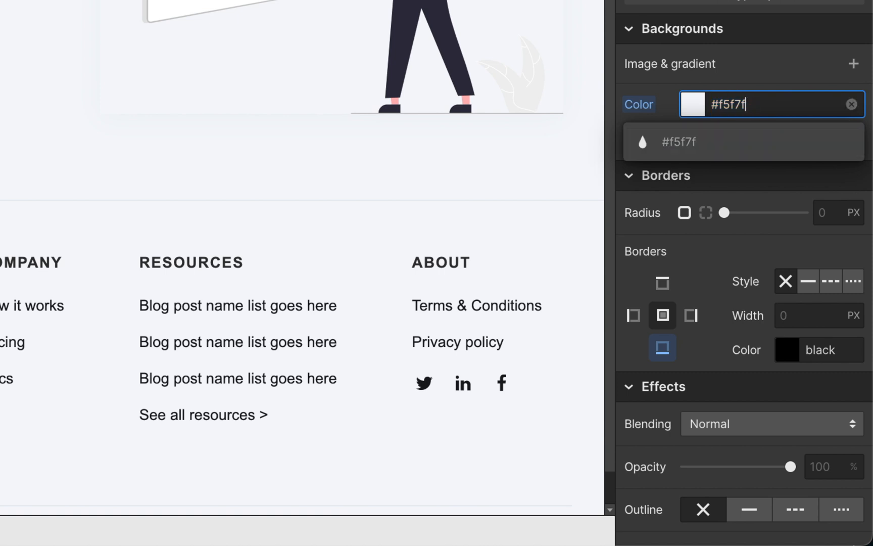
type("white")
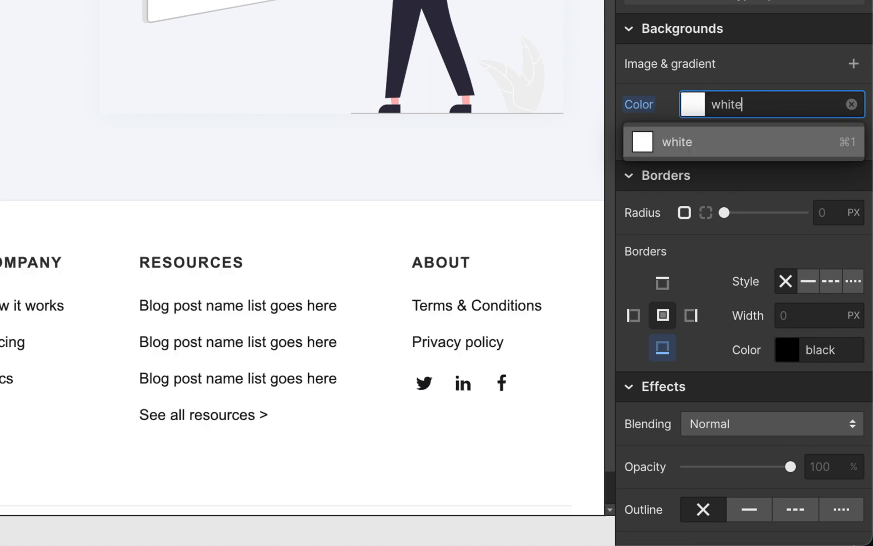
left_click(719, 150)
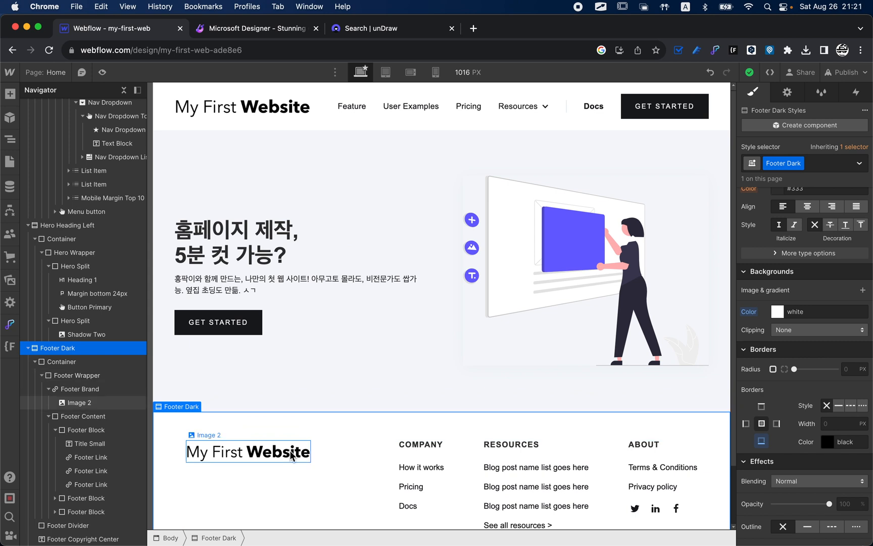
Step: Collapse the Navbar Logo Left, Hero Heading Left and Footer Dark sections in the page's element tree
scroll(96, 313, "up", 8)
scroll(96, 313, "down", 8)
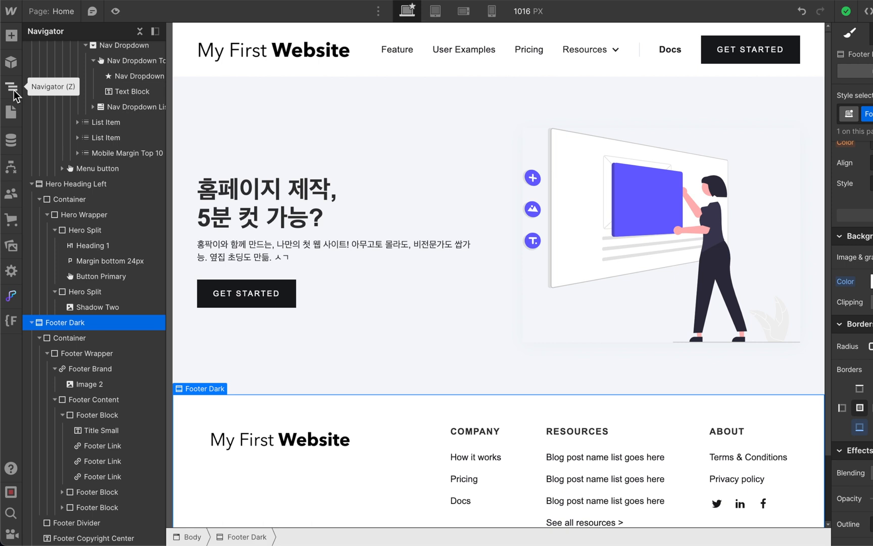
left_click(14, 90)
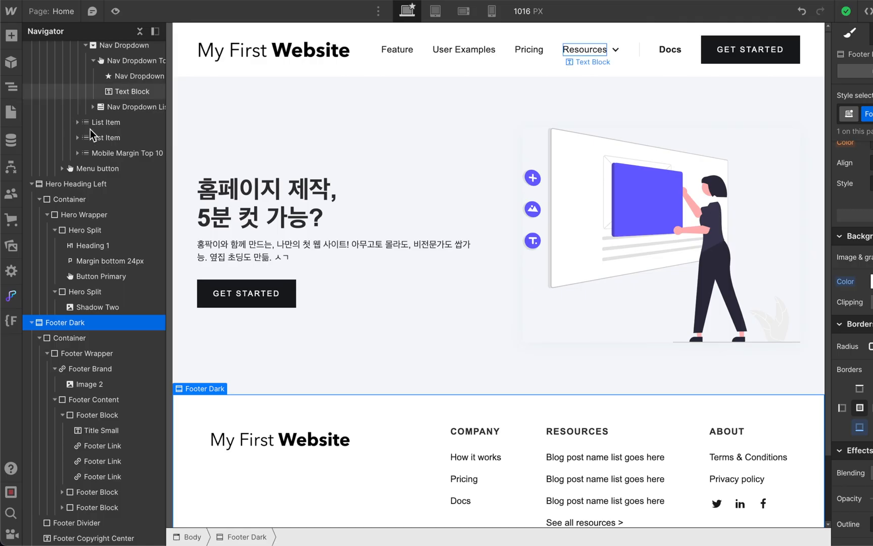
scroll(90, 130, "up", 5)
left_click(31, 64)
left_click(32, 79)
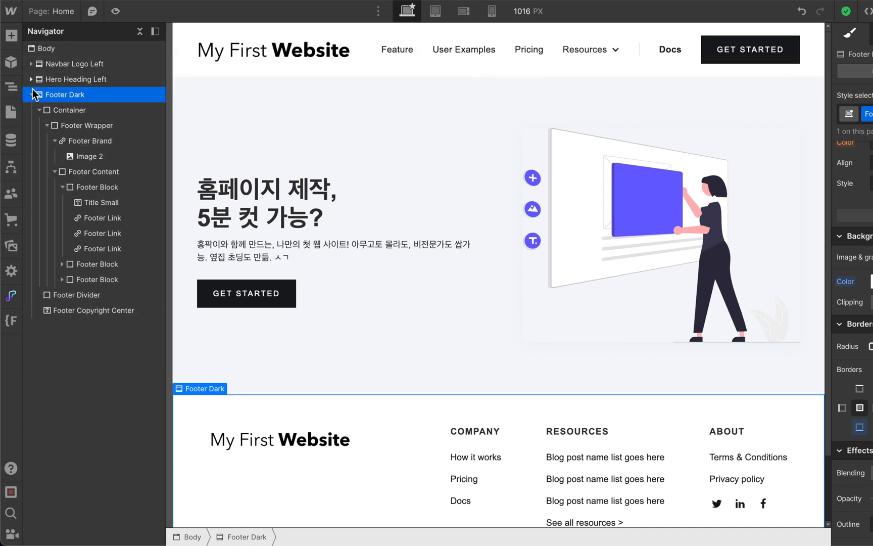
left_click(32, 95)
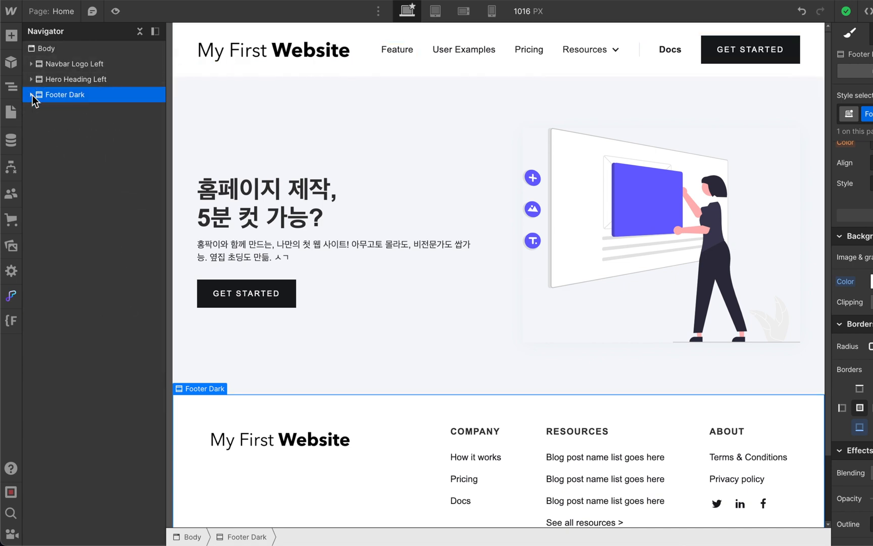
Step: Select the body, navbar, hero and footer in turn, plus the hero's heading and its parent section, to examine the page structure
left_click(43, 49)
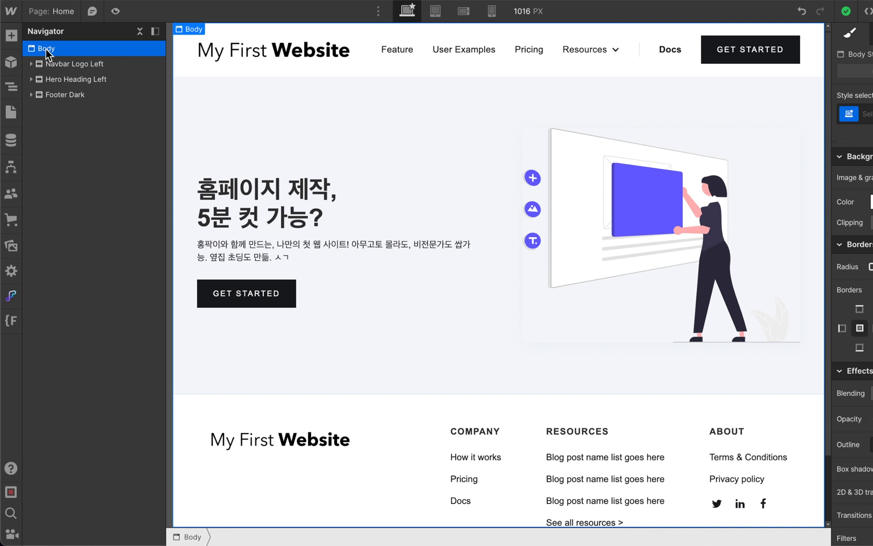
left_click(60, 62)
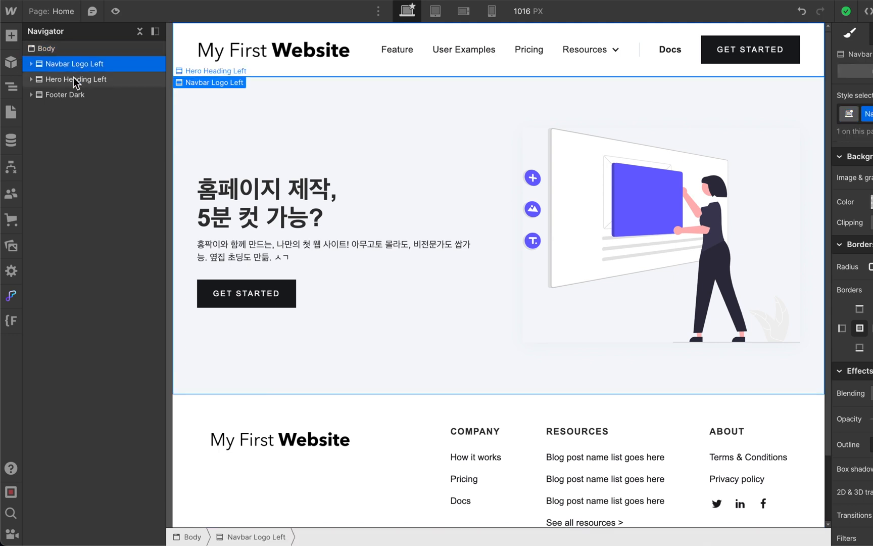
left_click(73, 79)
left_click(67, 94)
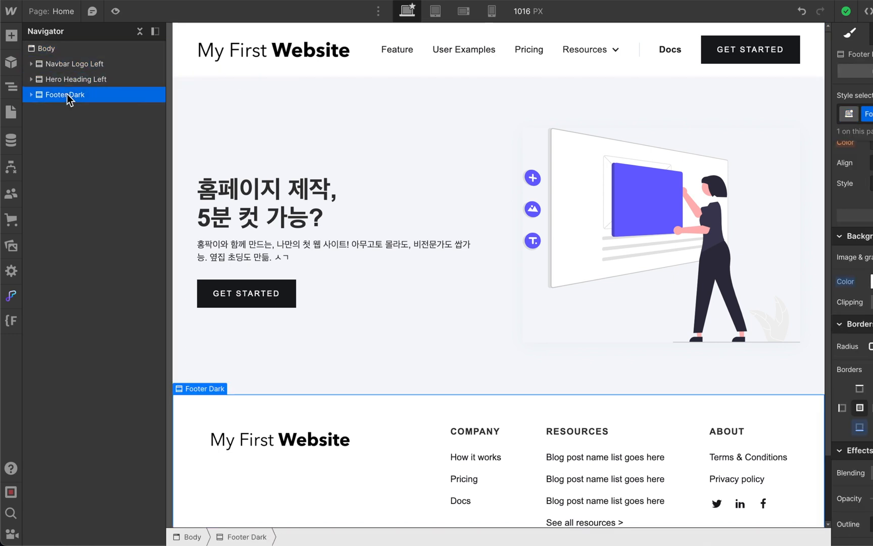
left_click(319, 196)
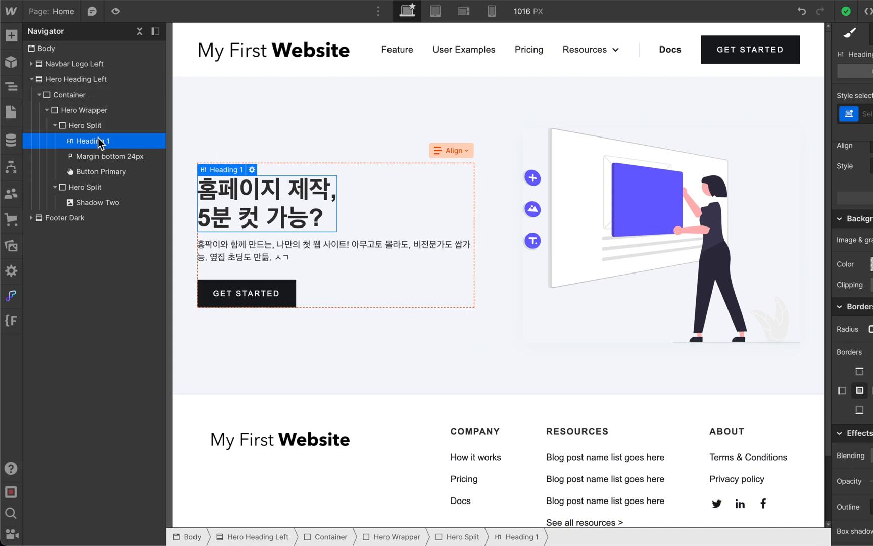
left_click(46, 79)
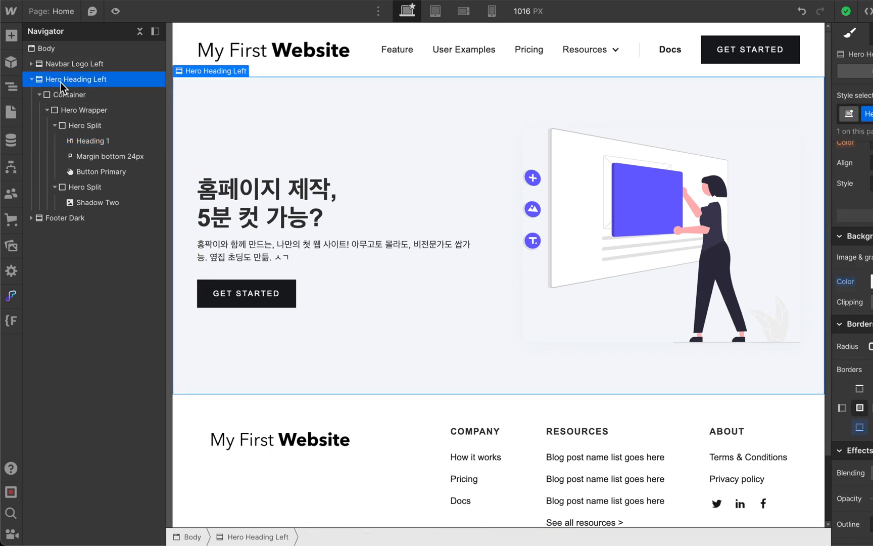
Step: Examine the nesting of the Hero Heading Left section through its Container, Hero Wrapper and the two Hero Split blocks
left_click(61, 86)
left_click(39, 95)
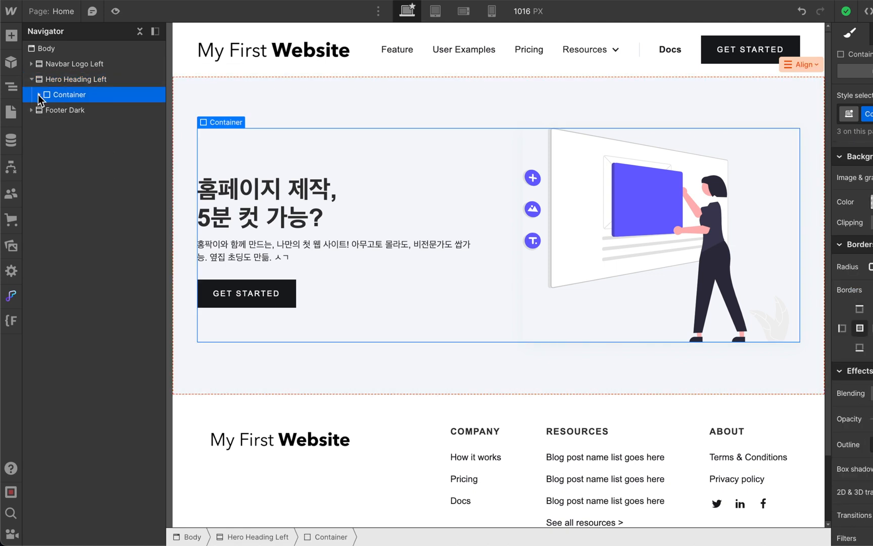
left_click(38, 95)
left_click(74, 112)
left_click(50, 111)
left_click(47, 110)
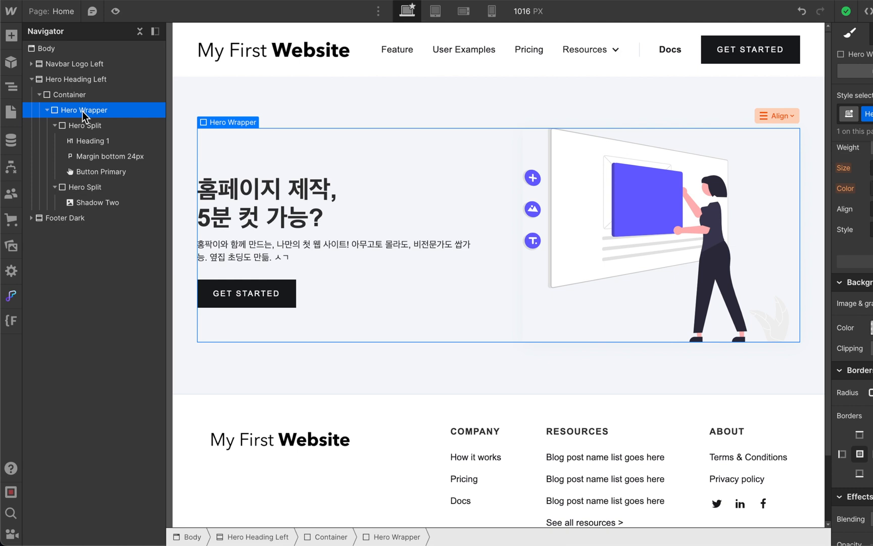
left_click(74, 125)
left_click(55, 125)
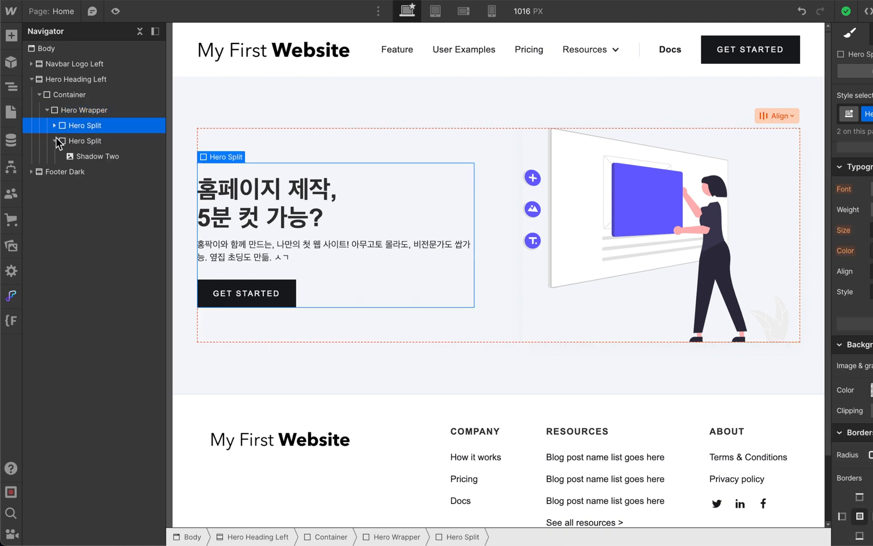
left_click(55, 140)
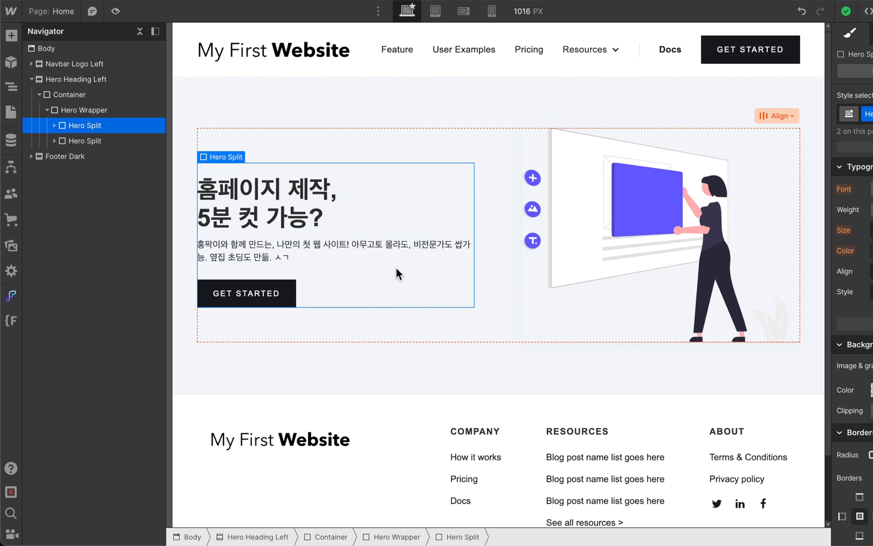
left_click(107, 141)
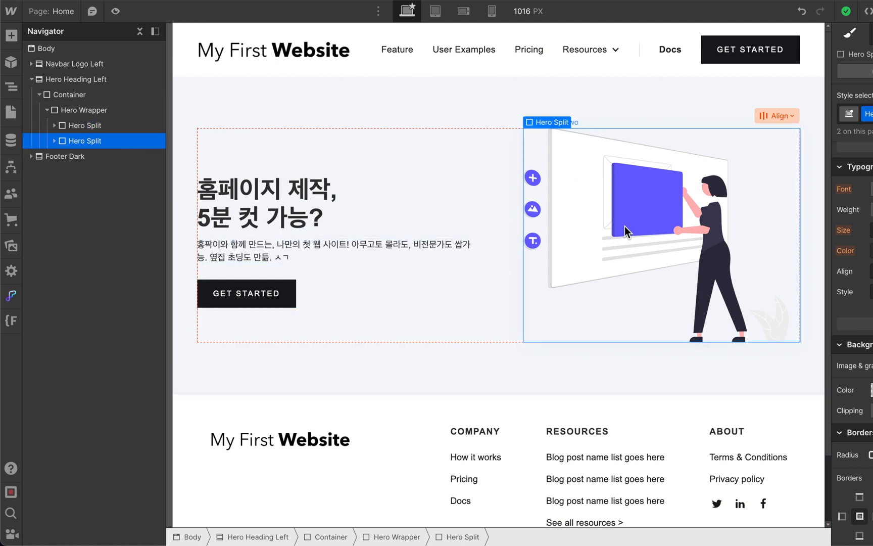
Step: Expand the first Hero Split and inspect its heading, paragraph and button, ending on the parent block
left_click(54, 126)
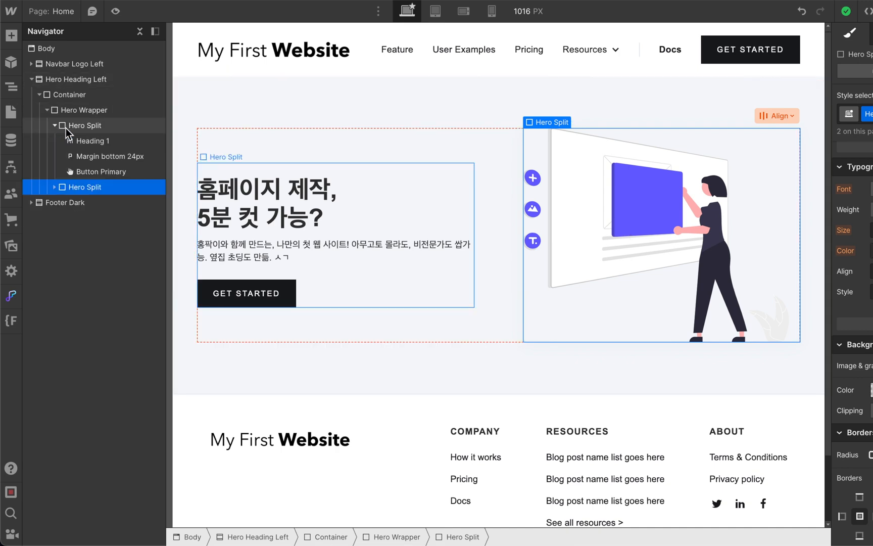
left_click(93, 143)
left_click(94, 155)
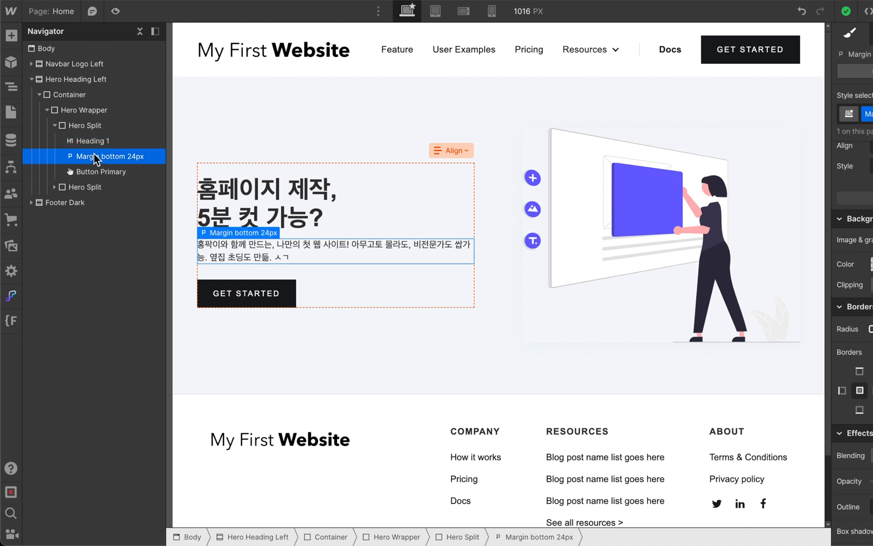
left_click(94, 170)
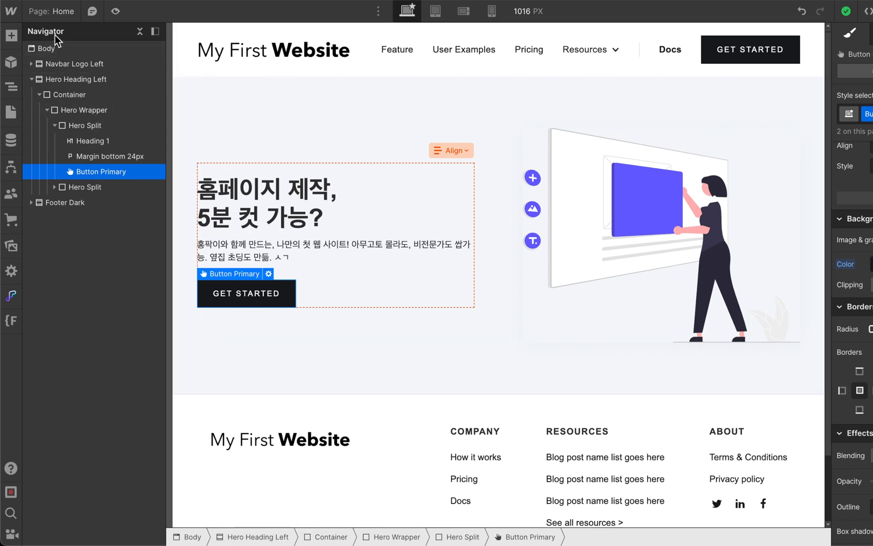
left_click(85, 126)
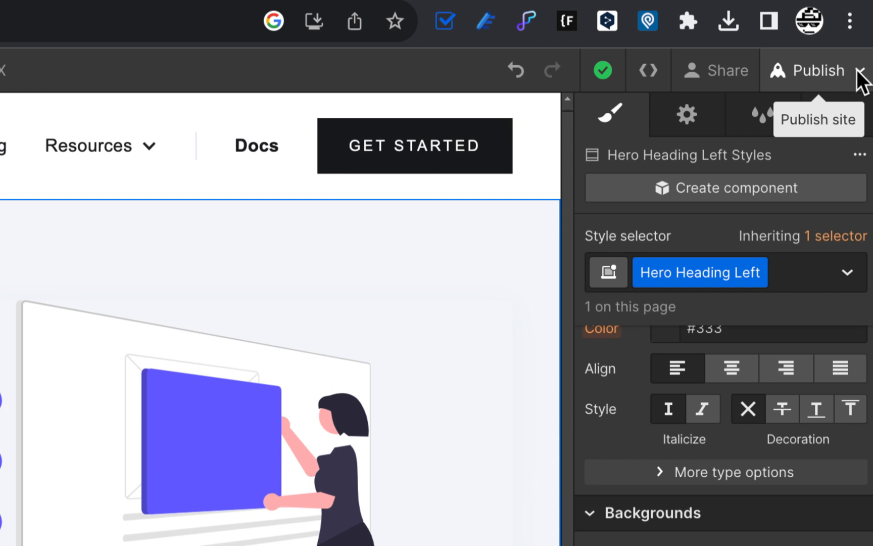
Step: Publish the site to the staging domain my-first-web-ade8e6.webflow.io and open the live page
left_click(860, 73)
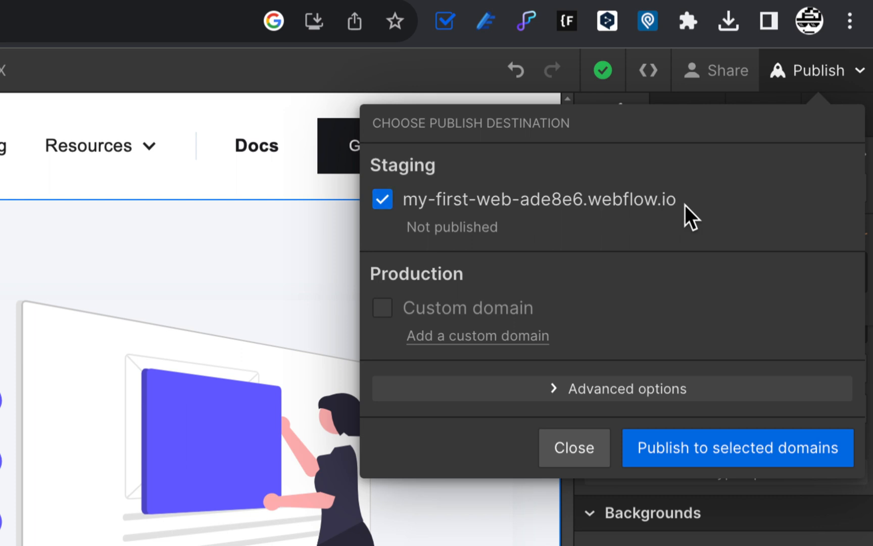
left_click(725, 446)
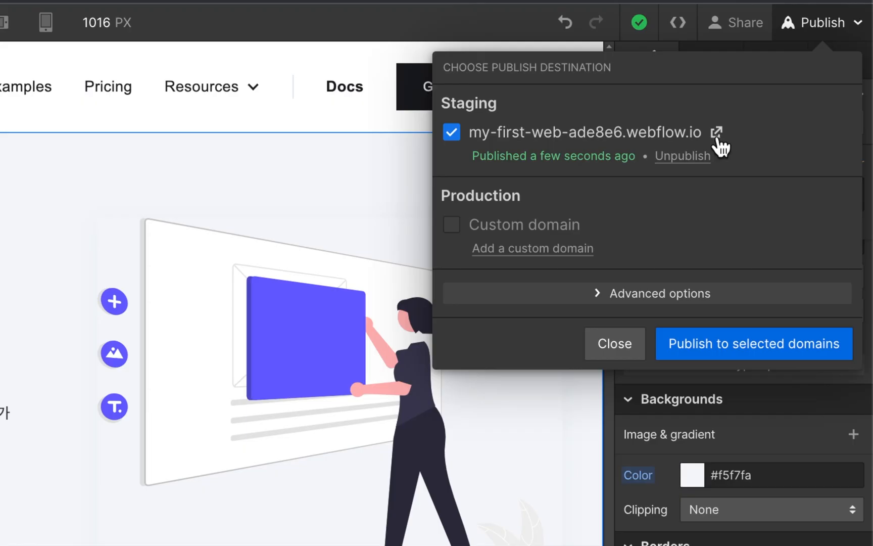
left_click(717, 133)
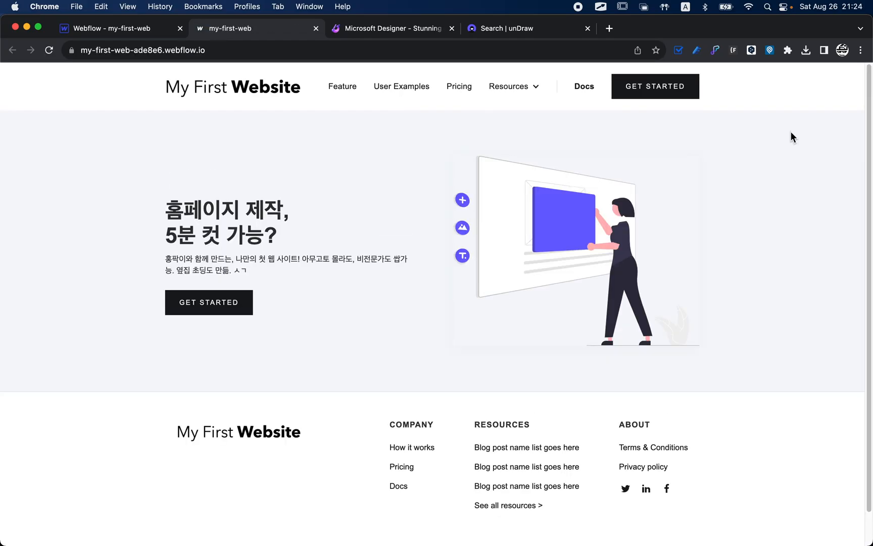
Step: Copy the full web address of the published site from the browser
left_click(223, 48)
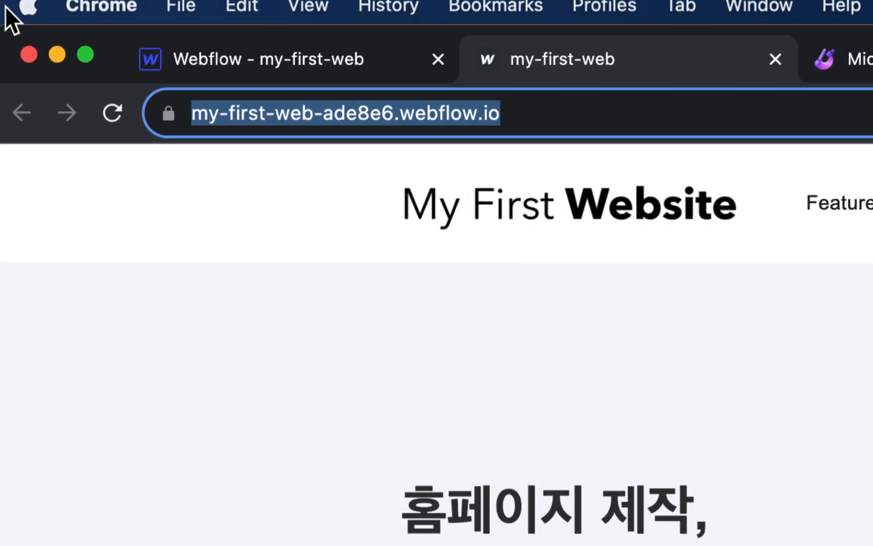
left_click(201, 119)
key("super+a")
key("Right")
key("super+a")
key("super+c")
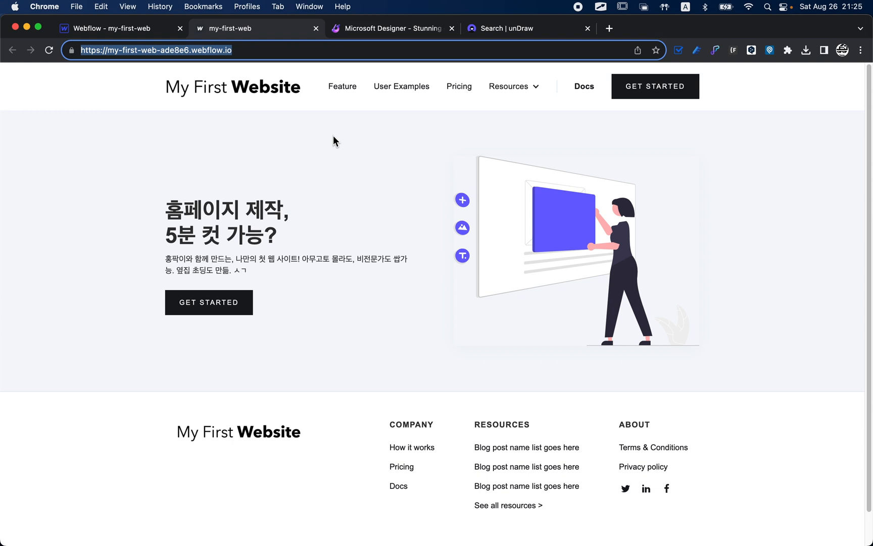
left_click(333, 136)
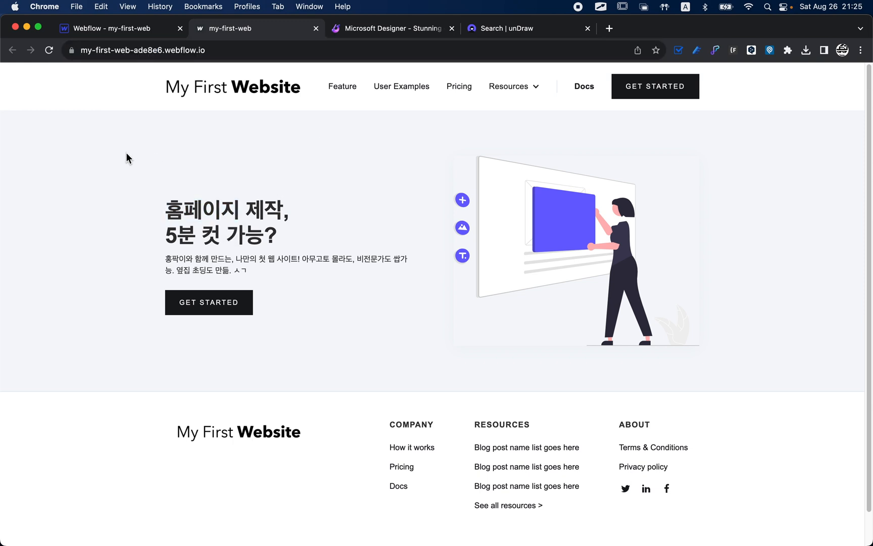
key("ctrl+Tab")
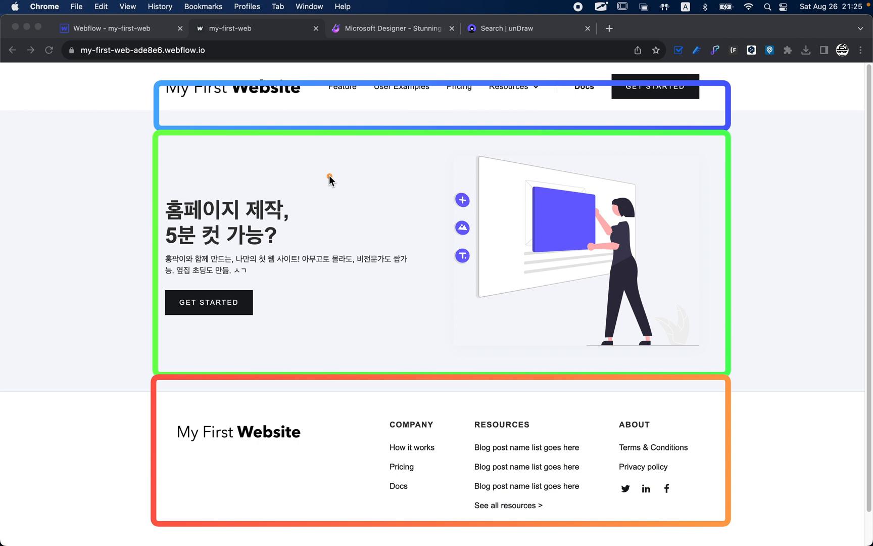
left_click_drag(306, 89, 302, 71)
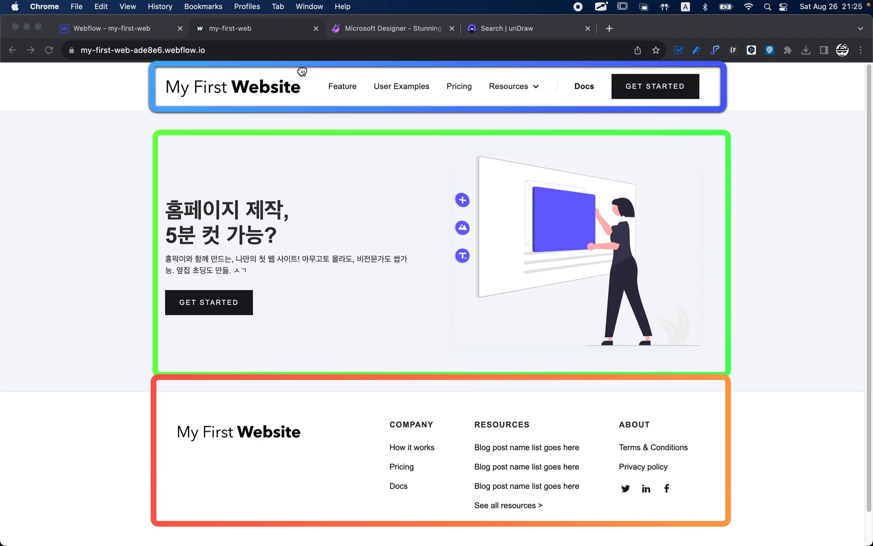
left_click_drag(288, 375, 288, 390)
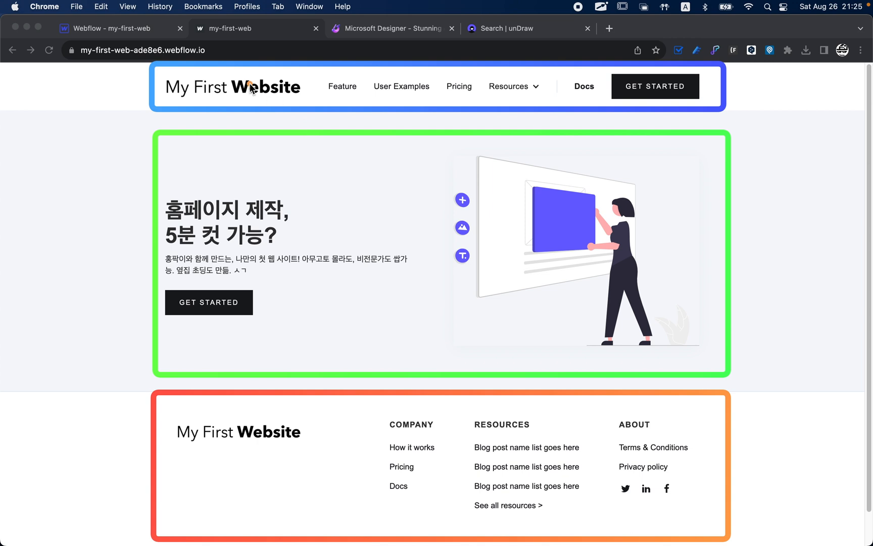
left_click_drag(157, 96, 293, 96)
left_click_drag(162, 190, 296, 245)
mouse_move(159, 248)
left_mouse_down()
mouse_move(360, 285)
mouse_move(415, 277)
left_mouse_up()
mouse_move(450, 150)
left_mouse_down()
mouse_move(613, 300)
mouse_move(662, 321)
mouse_move(669, 349)
left_mouse_up()
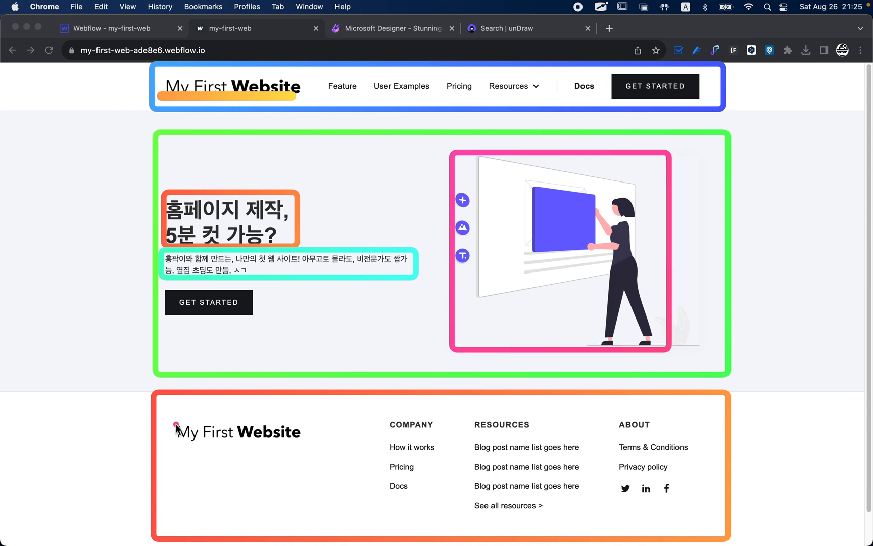
key("s")
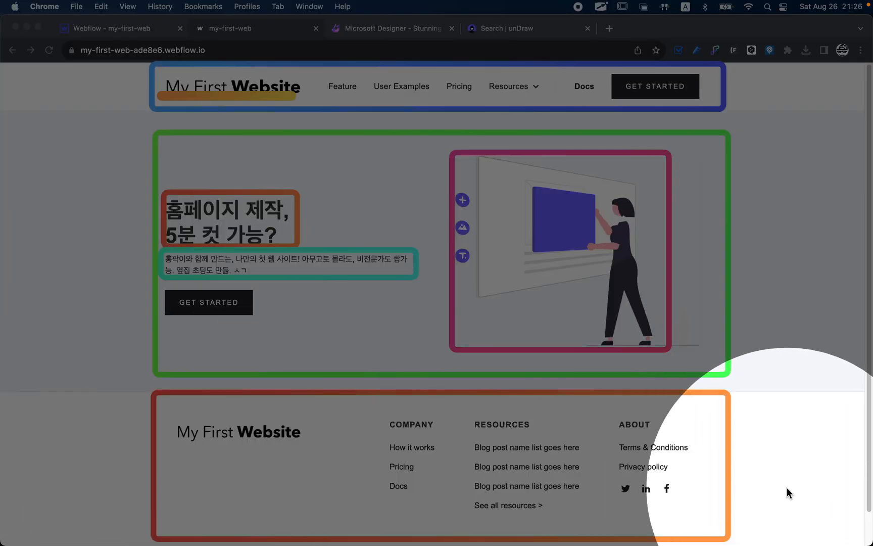
key("s")
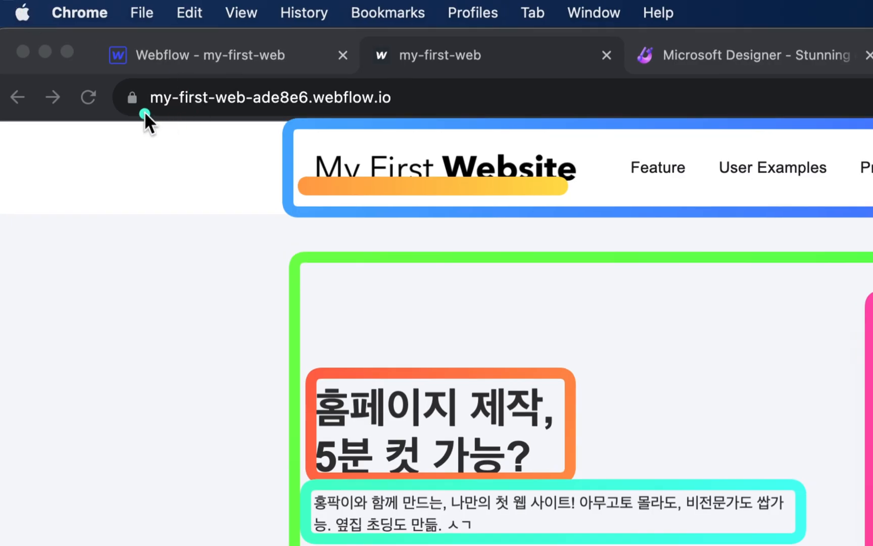
mouse_move(144, 111)
left_mouse_down()
mouse_move(306, 123)
mouse_move(390, 112)
left_mouse_up()
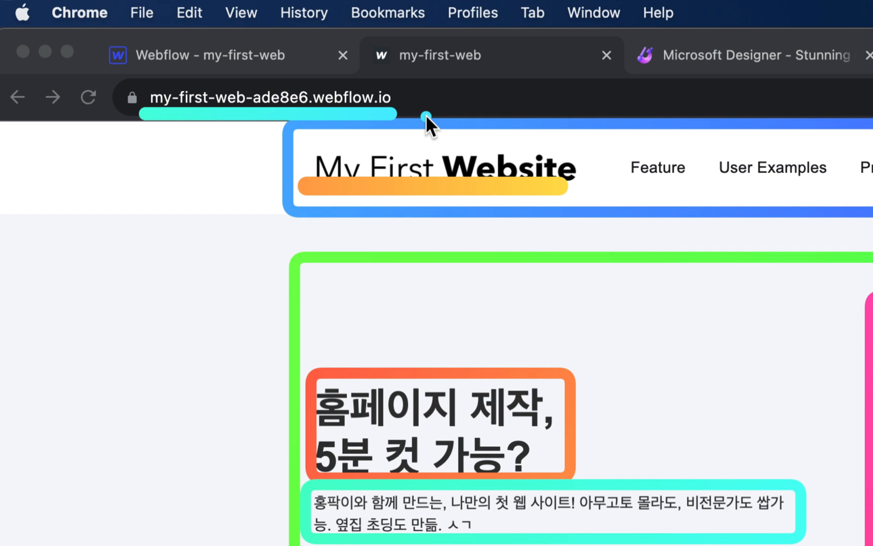